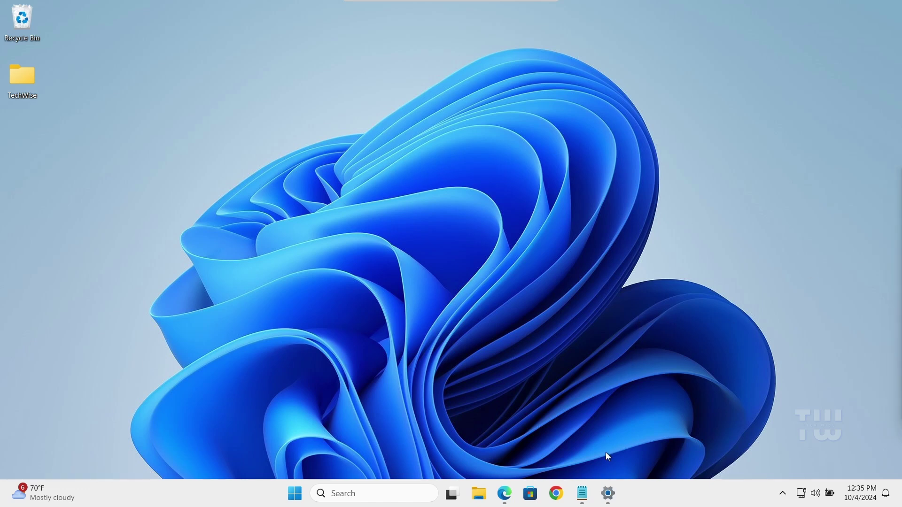
# Look at Microsoft Edge's options in the Installed apps list, then dismiss them.
pyautogui.click(607, 493)
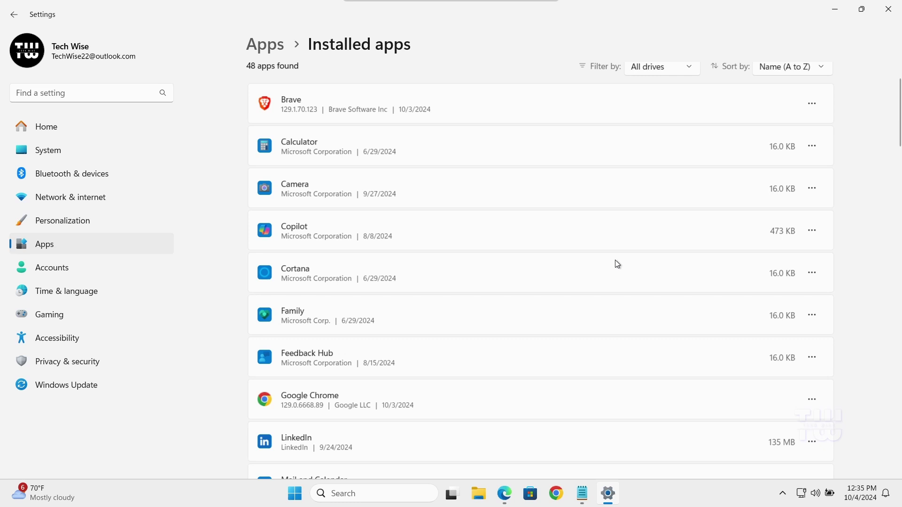
pyautogui.scroll(-10, 618, 264)
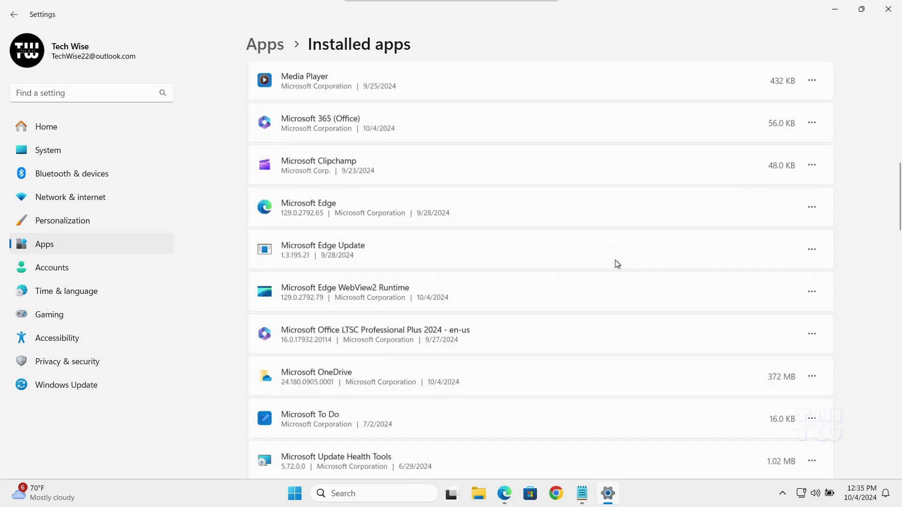
pyautogui.scroll(-1, 618, 264)
pyautogui.click(816, 179)
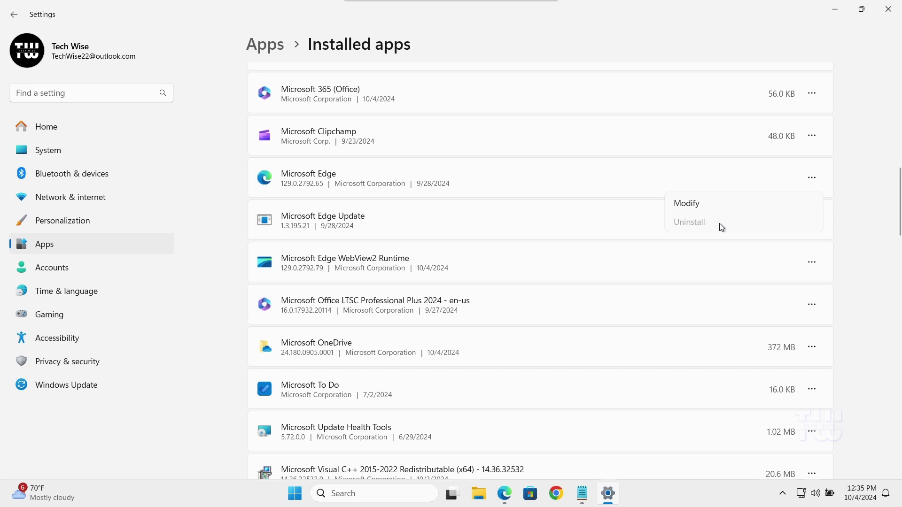
pyautogui.click(878, 120)
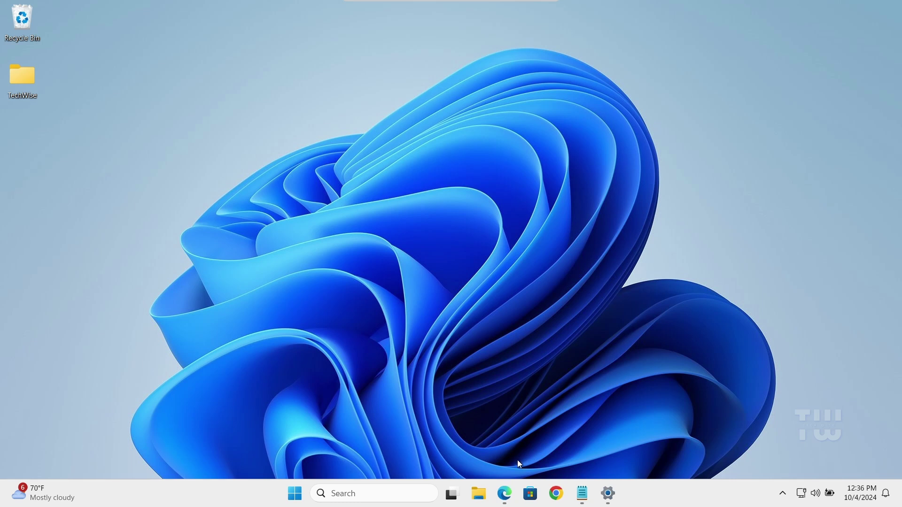
# Download ViVeTool-v0.3.3.zip from the Assets on the ViVe GitHub releases page.
pyautogui.click(512, 489)
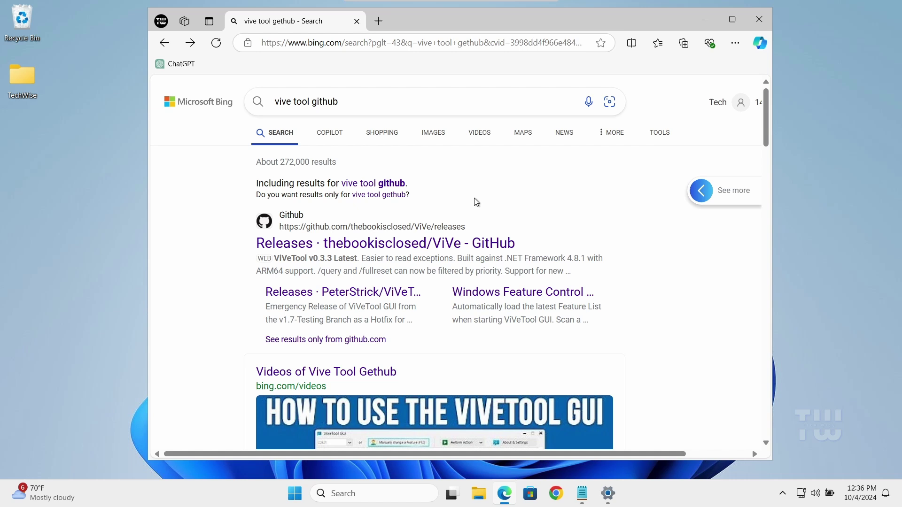
pyautogui.click(340, 252)
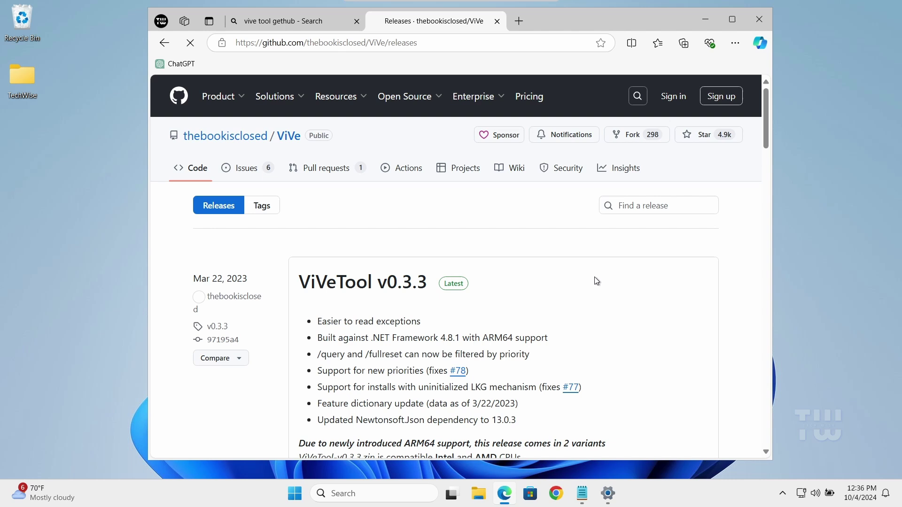
pyautogui.scroll(-1, 596, 281)
pyautogui.scroll(-3, 597, 281)
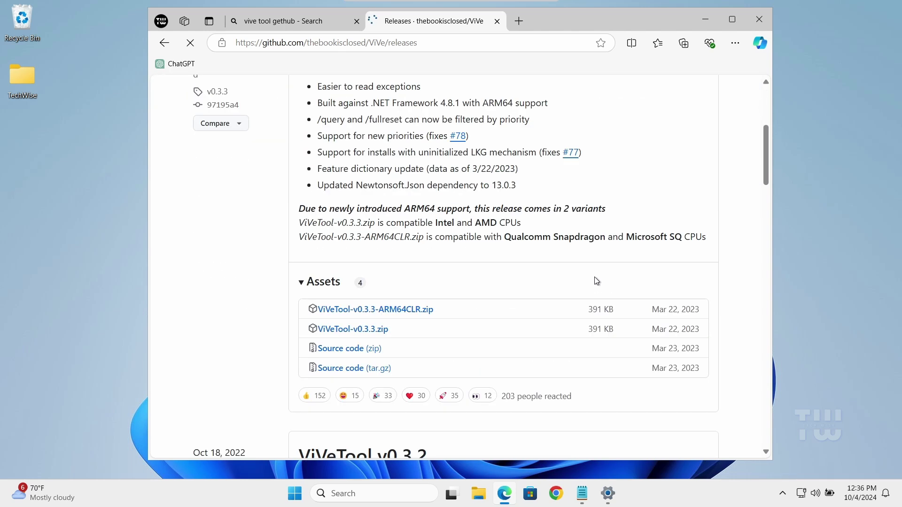
pyautogui.click(361, 333)
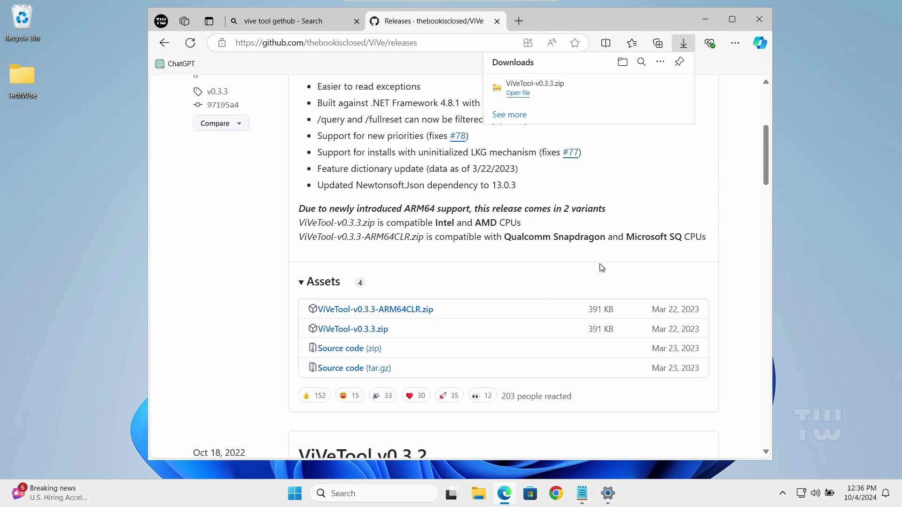
# Extract ViVeTool-v0.3.3.zip into a ViVeTool-v0.3.3 folder.
pyautogui.click(644, 88)
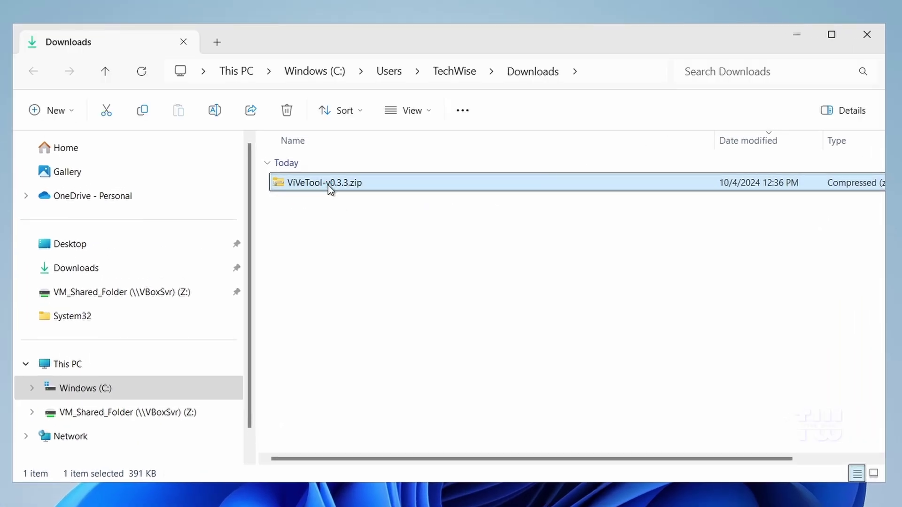
pyautogui.rightClick(328, 186)
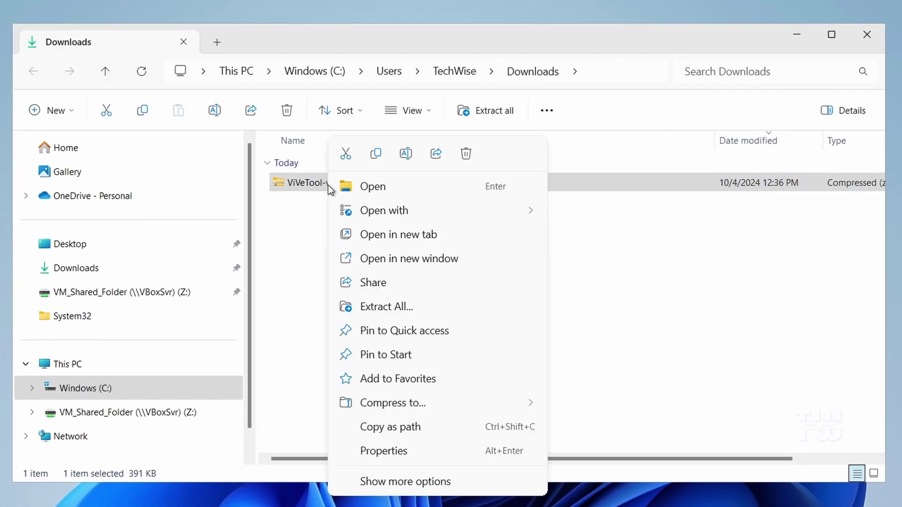
pyautogui.click(423, 312)
pyautogui.click(570, 458)
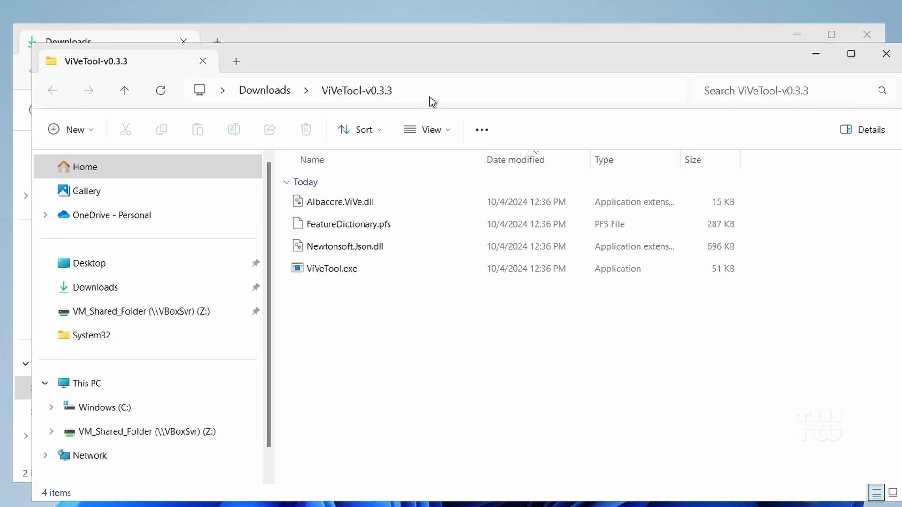
# Copy the extracted ViVeTool-v0.3.3 folder's path from the address bar.
pyautogui.click(429, 98)
pyautogui.rightClick(389, 94)
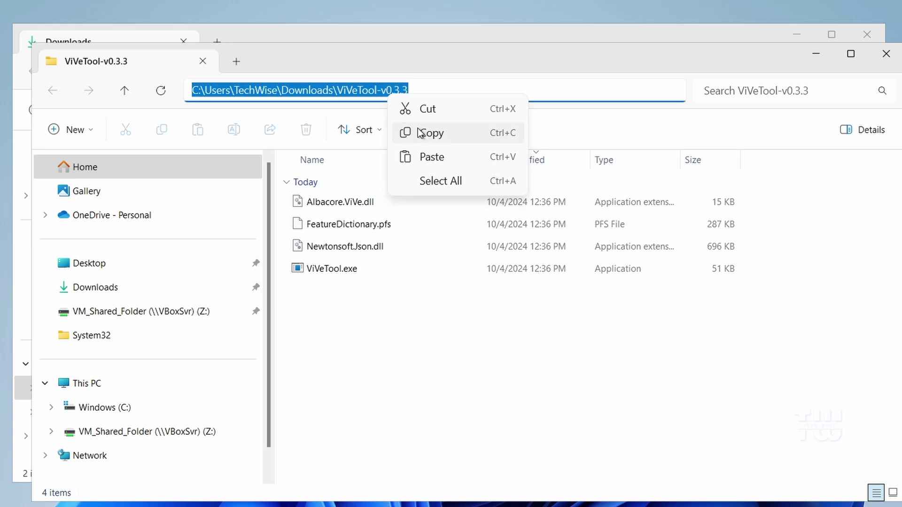
pyautogui.click(431, 133)
# Minimize the Explorer windows and launch PowerShell as administrator.
pyautogui.click(807, 54)
pyautogui.click(757, 35)
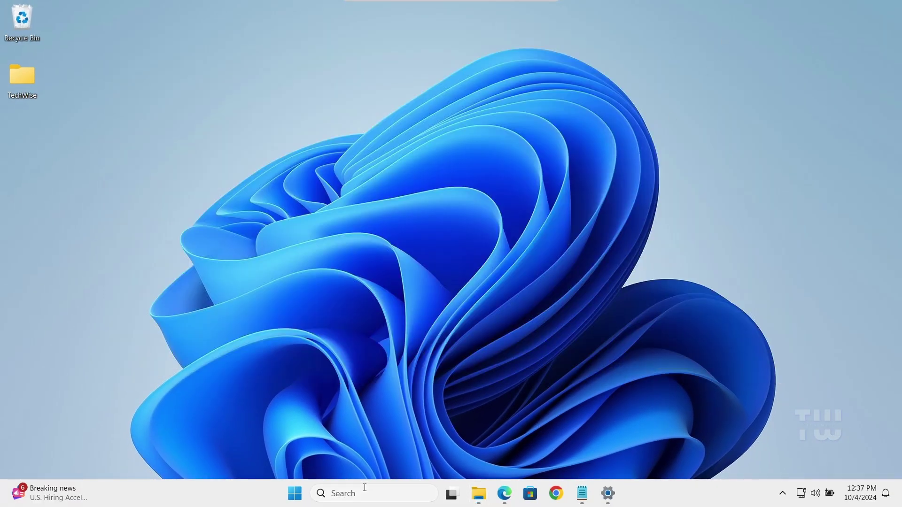
pyautogui.click(364, 488)
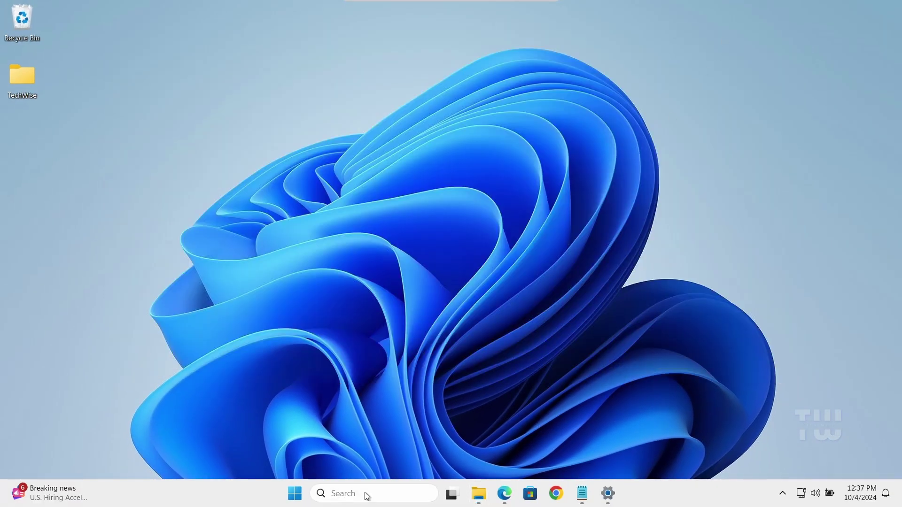
pyautogui.write('power')
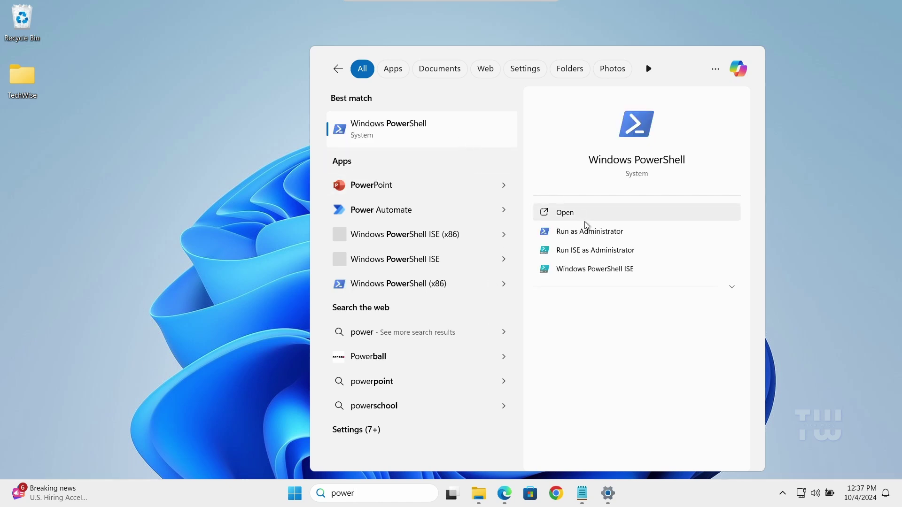
pyautogui.click(591, 233)
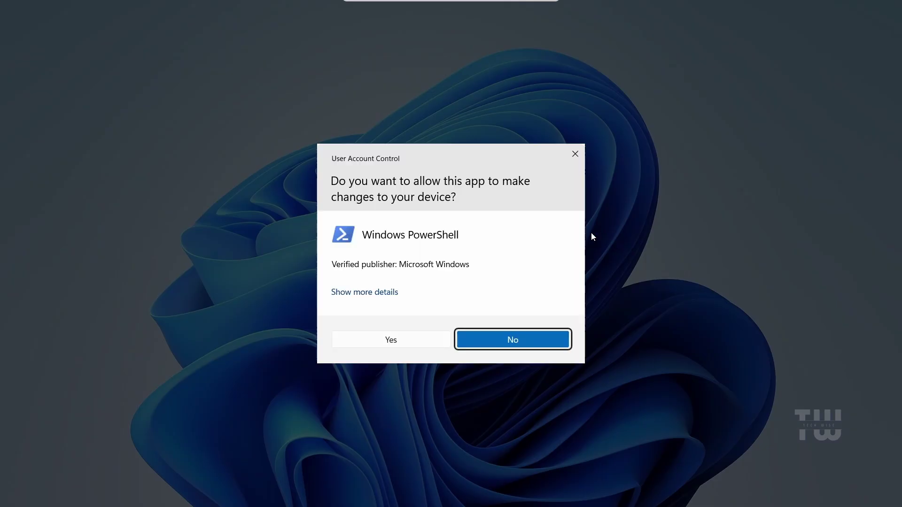
pyautogui.click(413, 343)
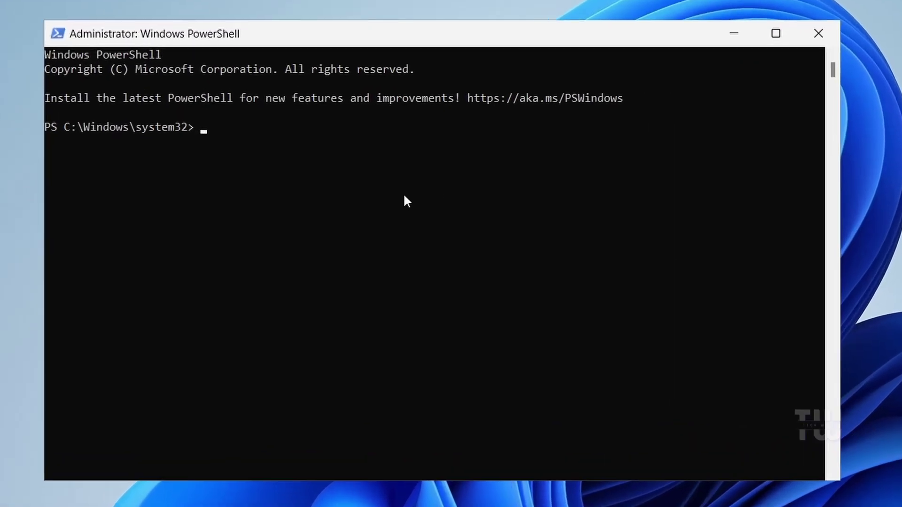
# Change the PowerShell directory to the copied ViVeTool-v0.3.3 folder path.
pyautogui.write('cd')
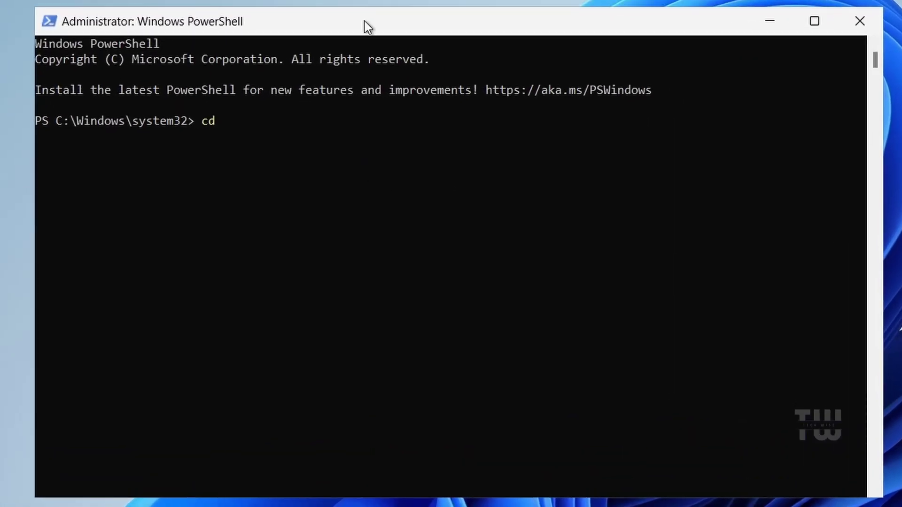
pyautogui.rightClick(225, 124)
pyautogui.press('Return')
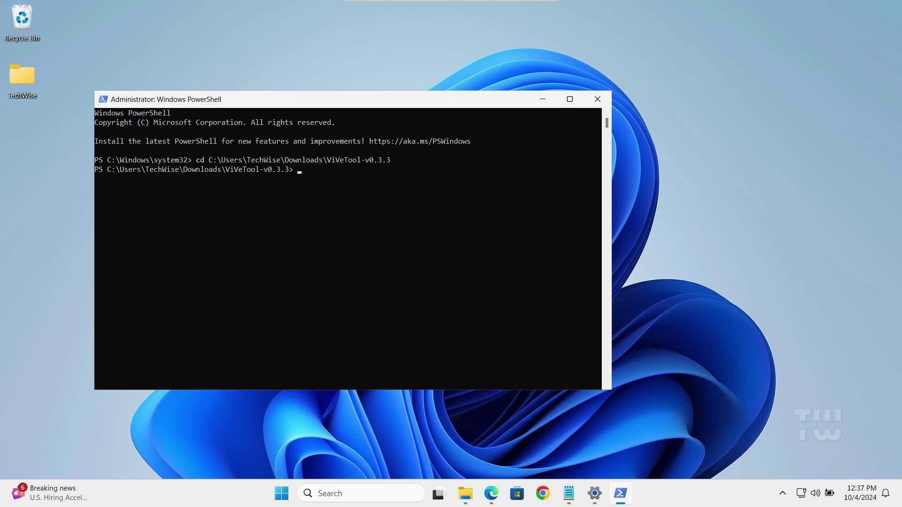
# Copy ./vivetool /enable /id:44353396 from the notes and run it in PowerShell.
pyautogui.click(569, 493)
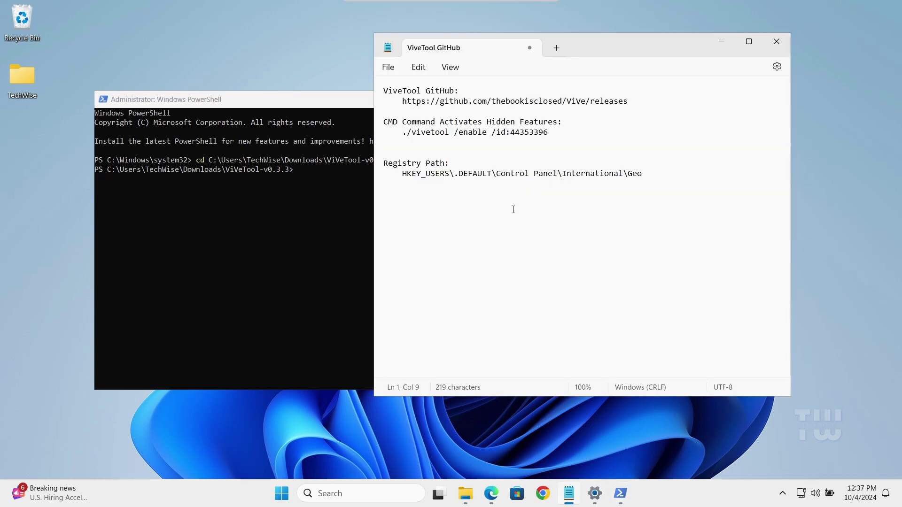
pyautogui.moveTo(403, 132); pyautogui.dragTo(550, 134)
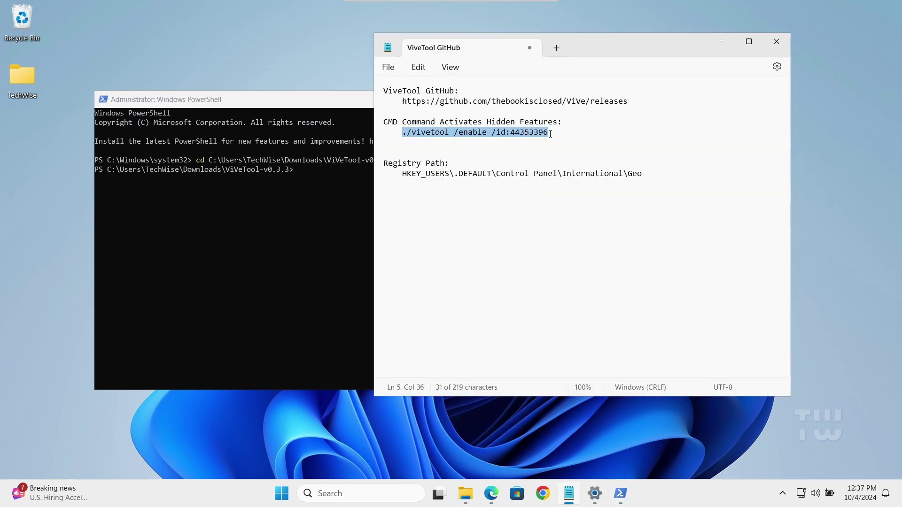
pyautogui.click(722, 41)
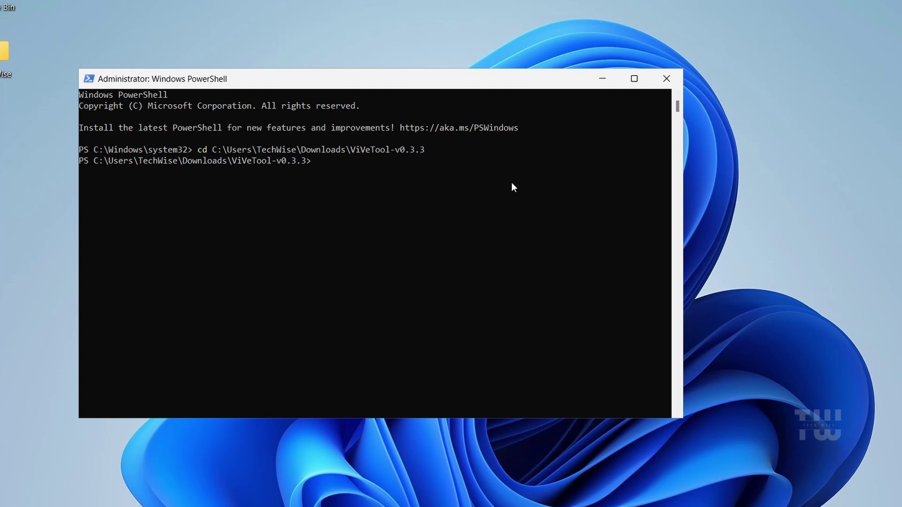
pyautogui.hotkey('ctrl', 'v')
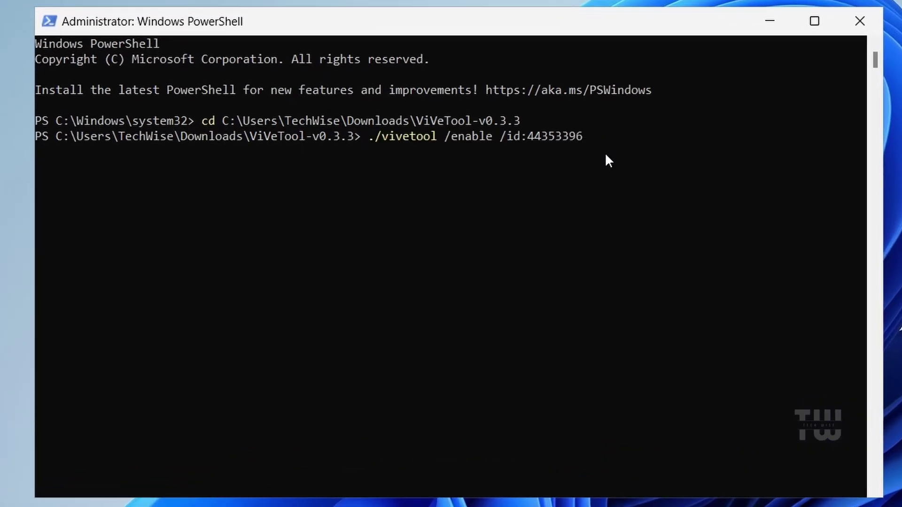
pyautogui.press('Return')
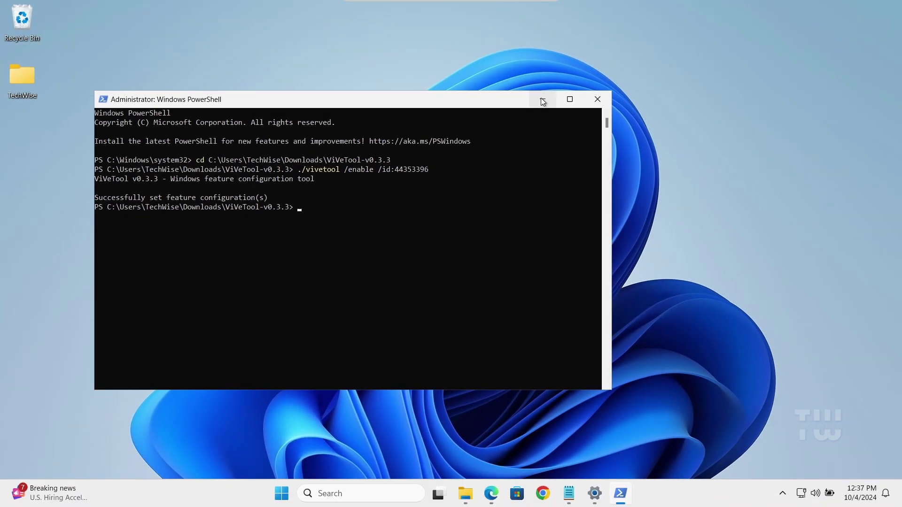
# Minimize PowerShell and restart the computer from the Start menu's power options.
pyautogui.click(542, 98)
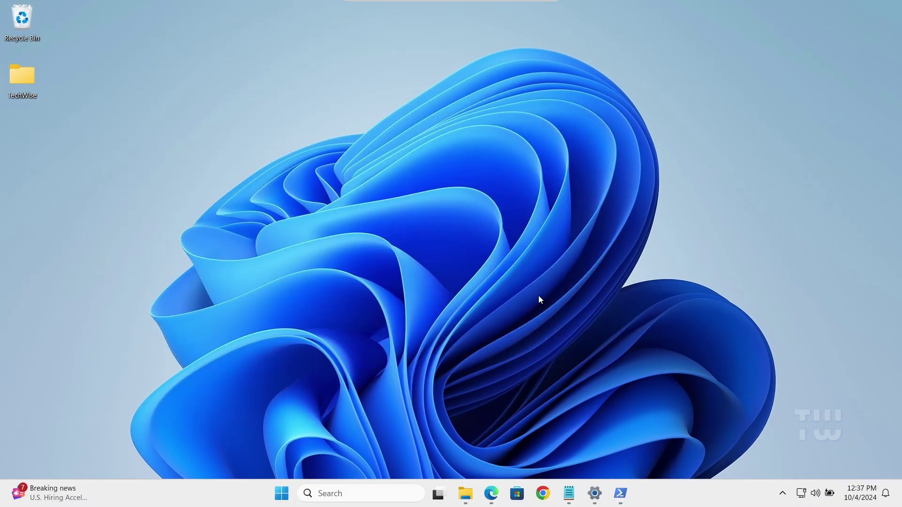
pyautogui.click(276, 489)
pyautogui.click(597, 453)
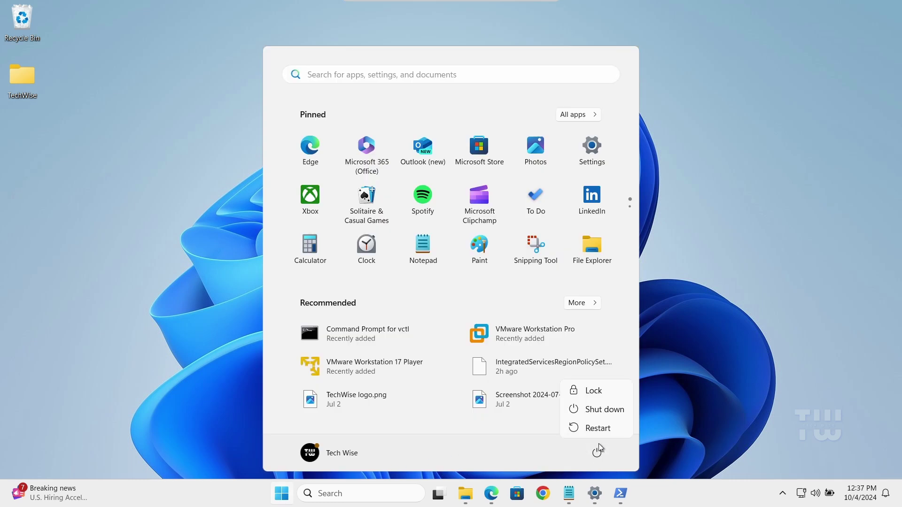
pyautogui.click(600, 392)
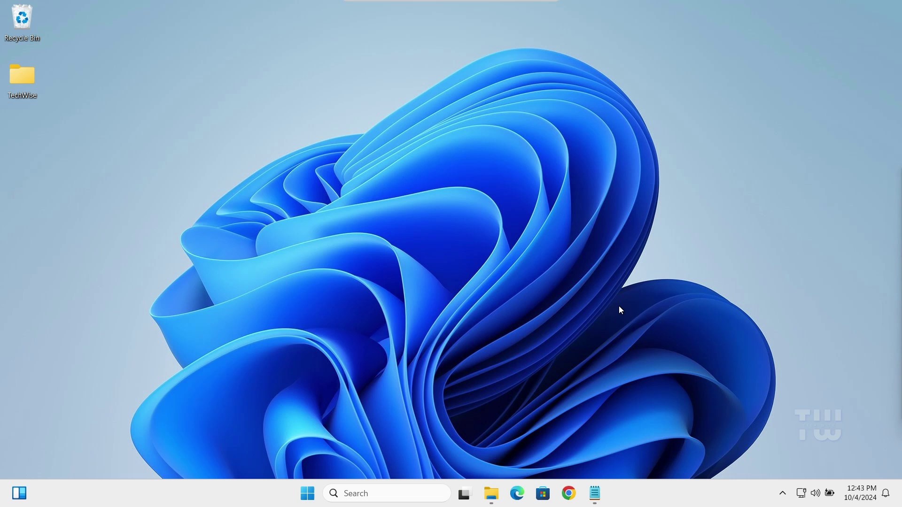
# Open C:\Windows in File Explorer and turn on showing hidden items.
pyautogui.click(491, 494)
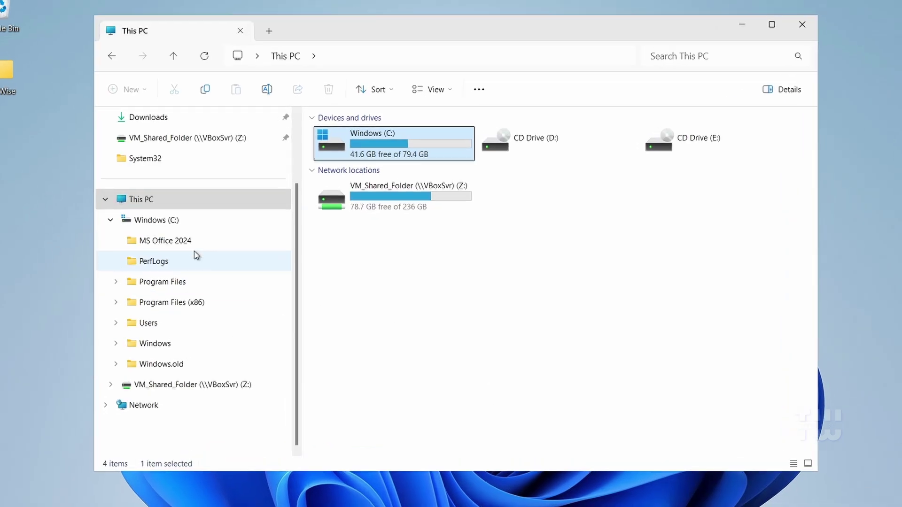
pyautogui.click(183, 218)
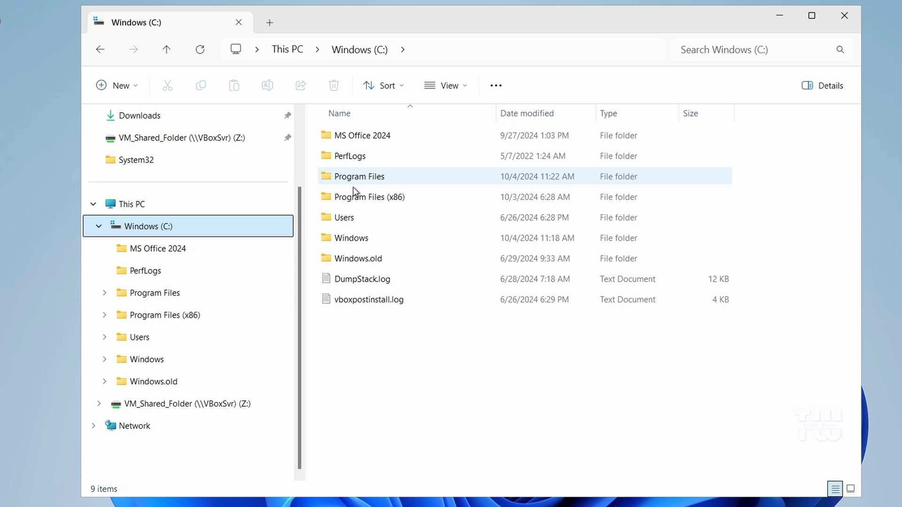
pyautogui.doubleClick(370, 238)
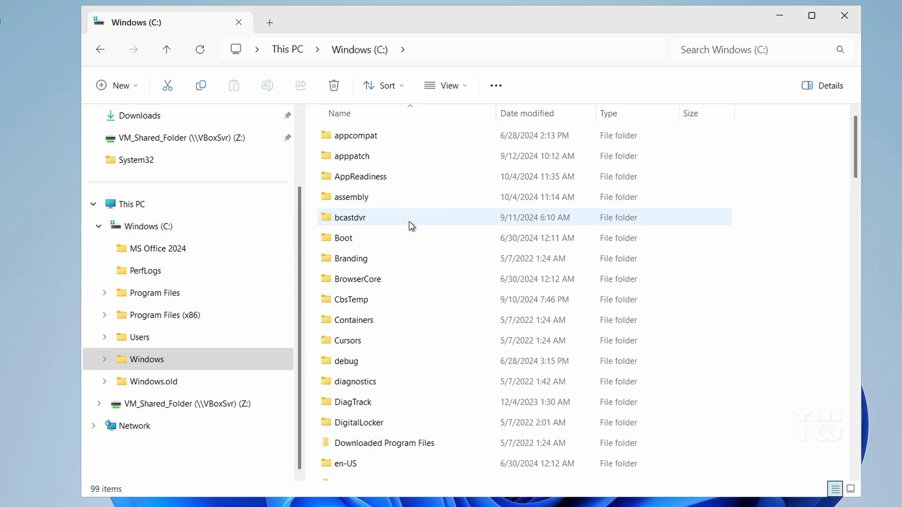
pyautogui.click(467, 86)
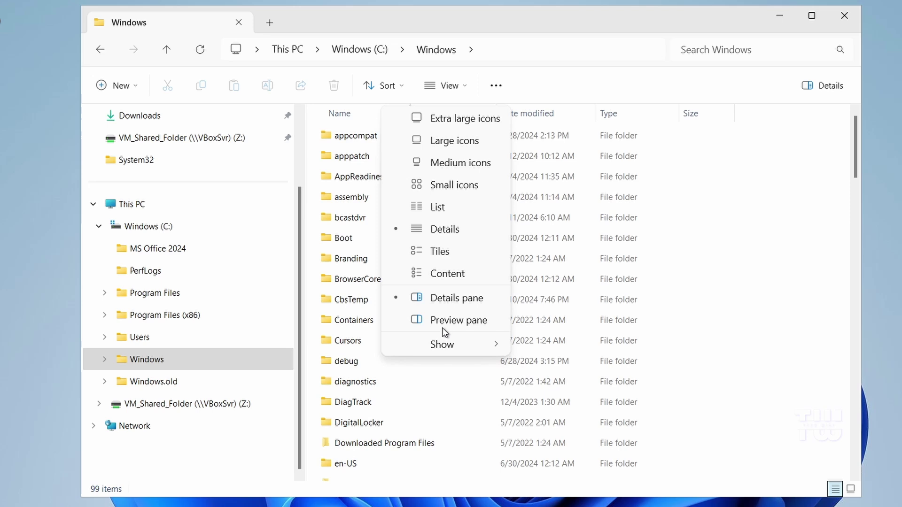
pyautogui.moveTo(444, 345)
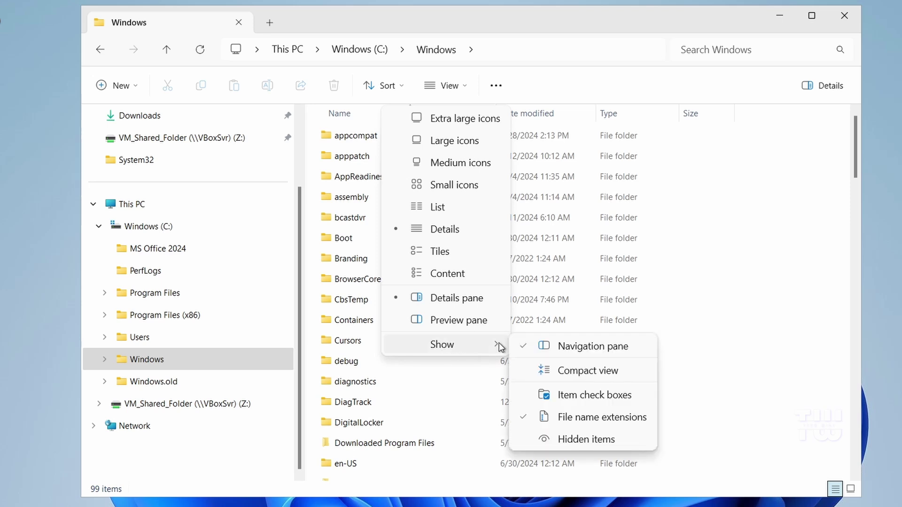
pyautogui.click(587, 439)
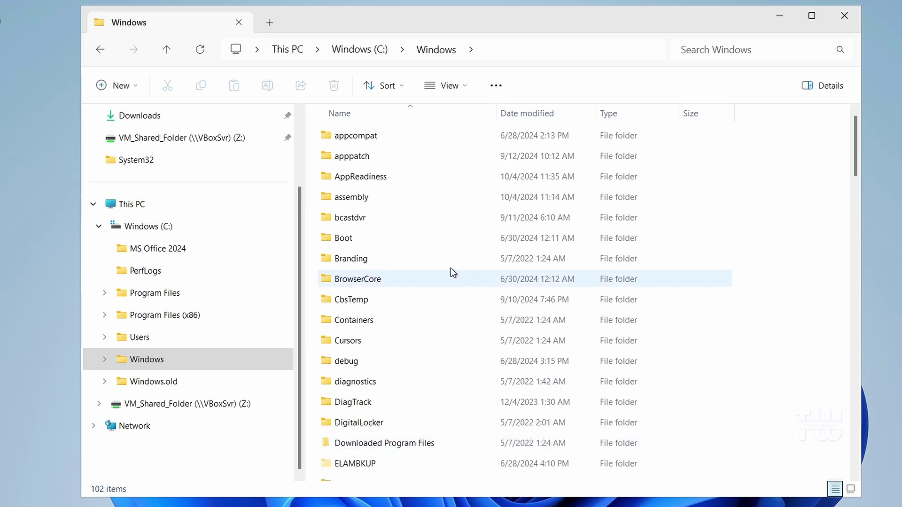
# Open the System32 folder, which lists 4,396 items.
pyautogui.scroll(-1, 437, 270)
pyautogui.scroll(-10, 424, 269)
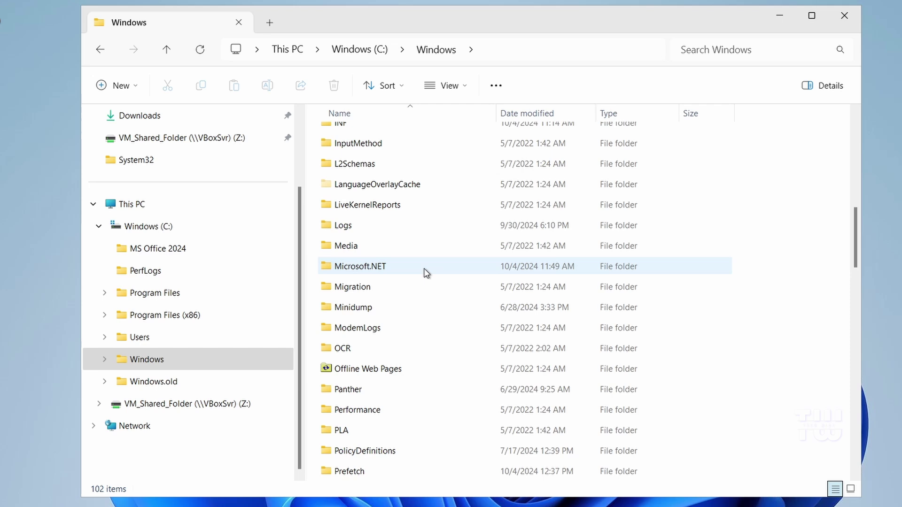
pyautogui.scroll(-4, 424, 269)
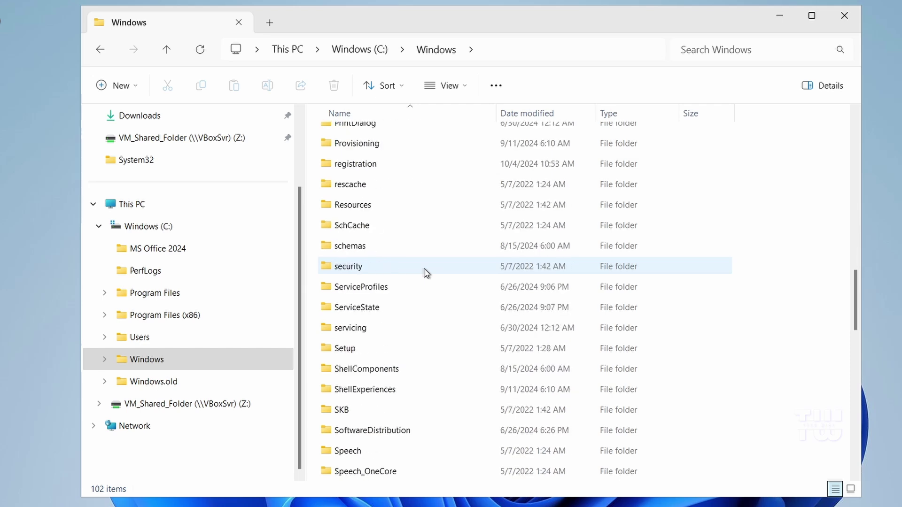
pyautogui.scroll(-3, 423, 269)
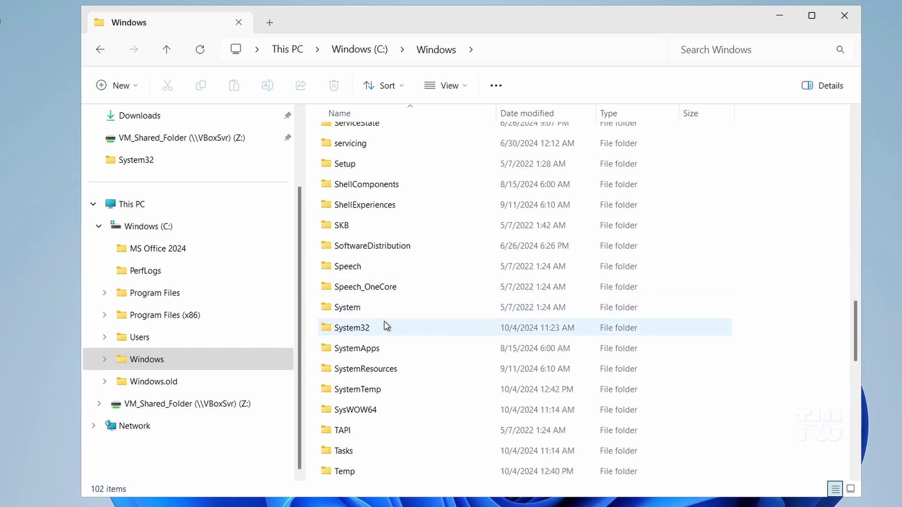
pyautogui.doubleClick(384, 321)
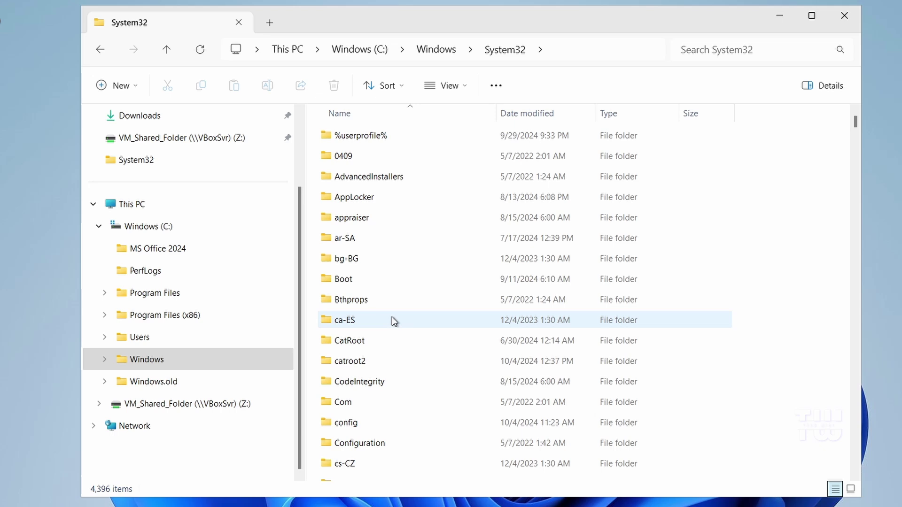
# Search System32 for 'integrated' and select IntegratedServicesRegionPolicySet.json.
pyautogui.click(742, 50)
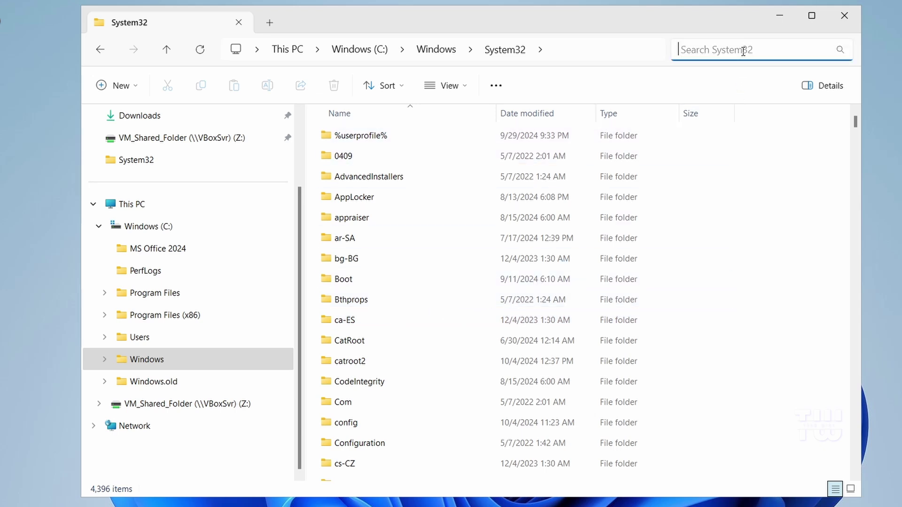
pyautogui.write('integra')
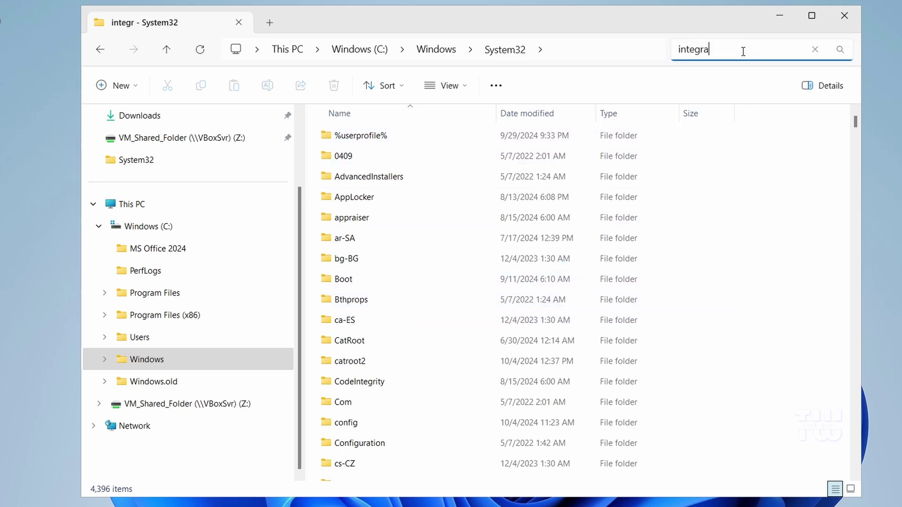
pyautogui.write('ted')
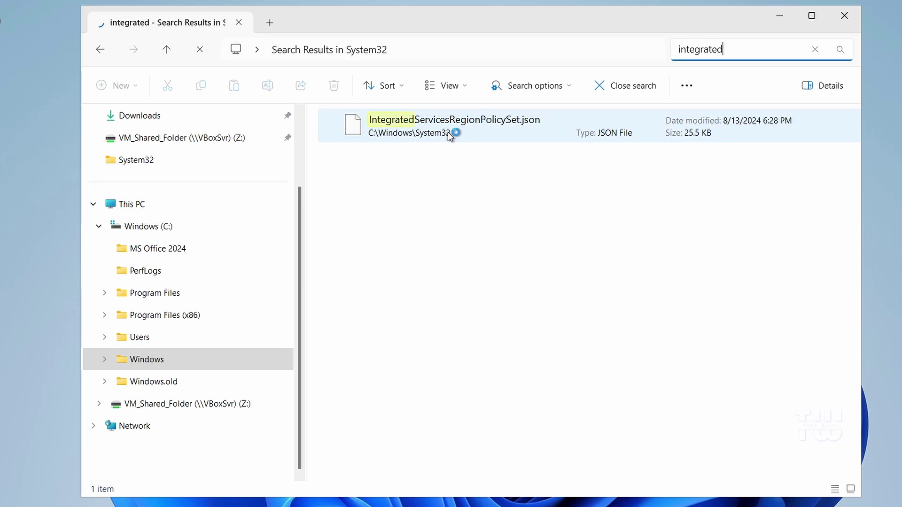
pyautogui.click(448, 134)
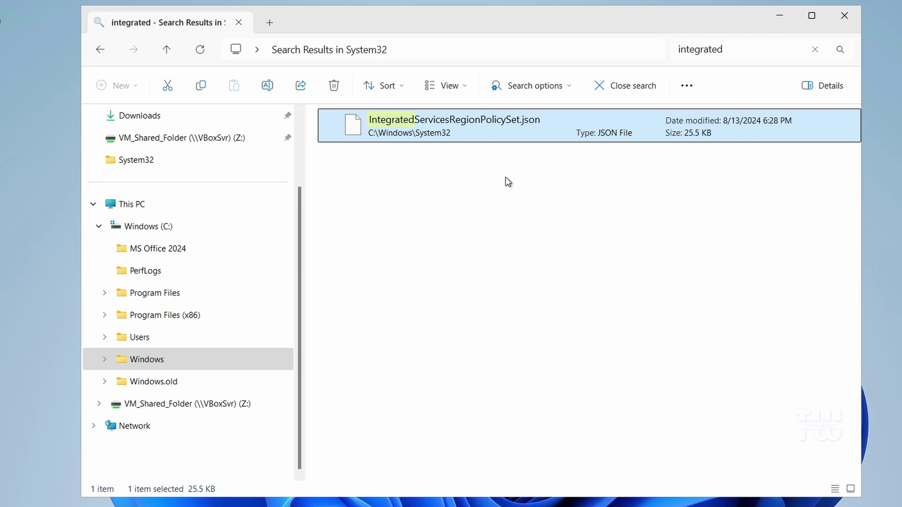
# Open IntegratedServicesRegionPolicySet.json's Advanced Security Settings and select the TrustedInstaller entry.
pyautogui.rightClick(487, 135)
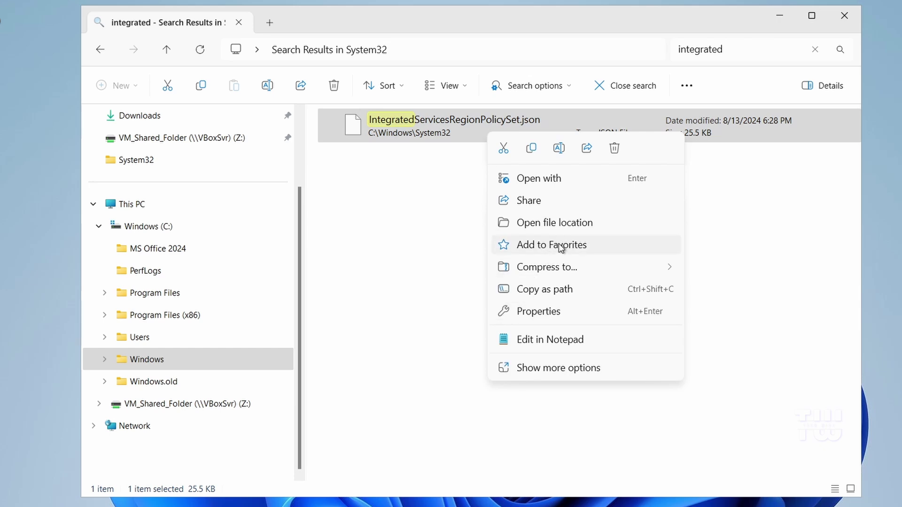
pyautogui.click(562, 316)
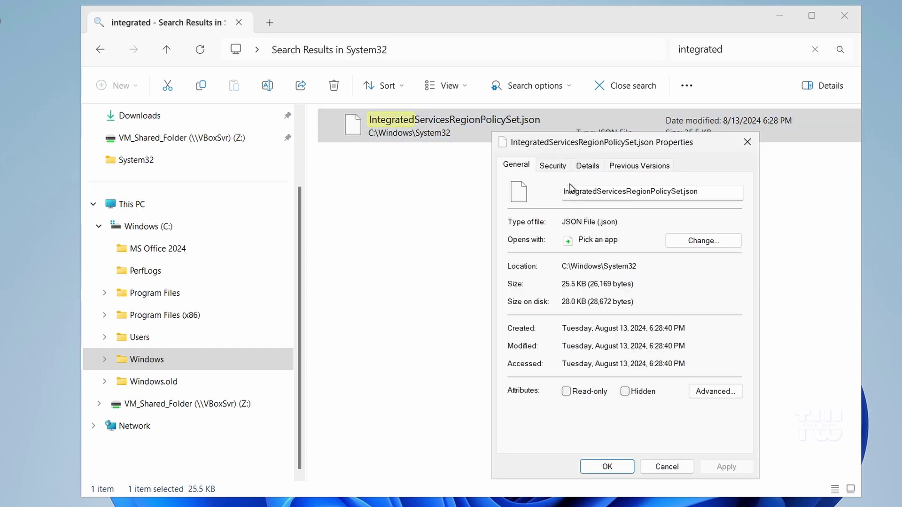
pyautogui.click(553, 167)
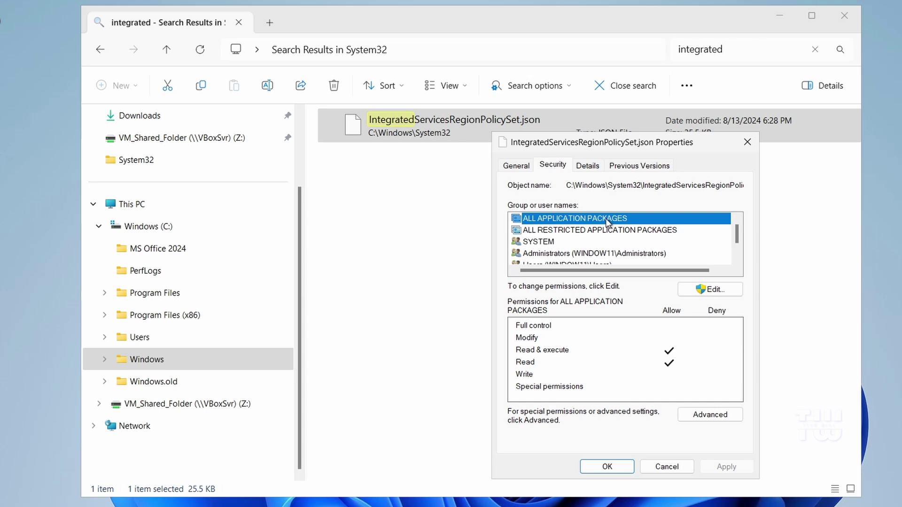
pyautogui.click(705, 414)
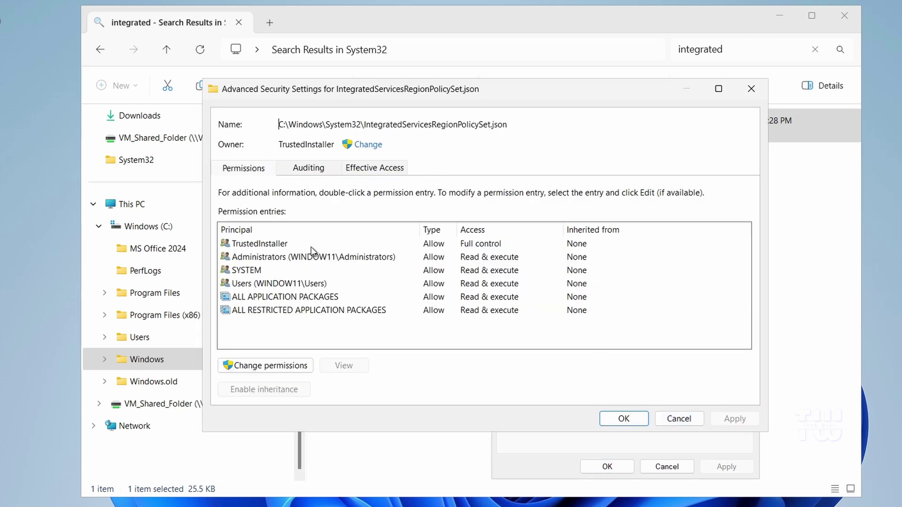
pyautogui.click(244, 244)
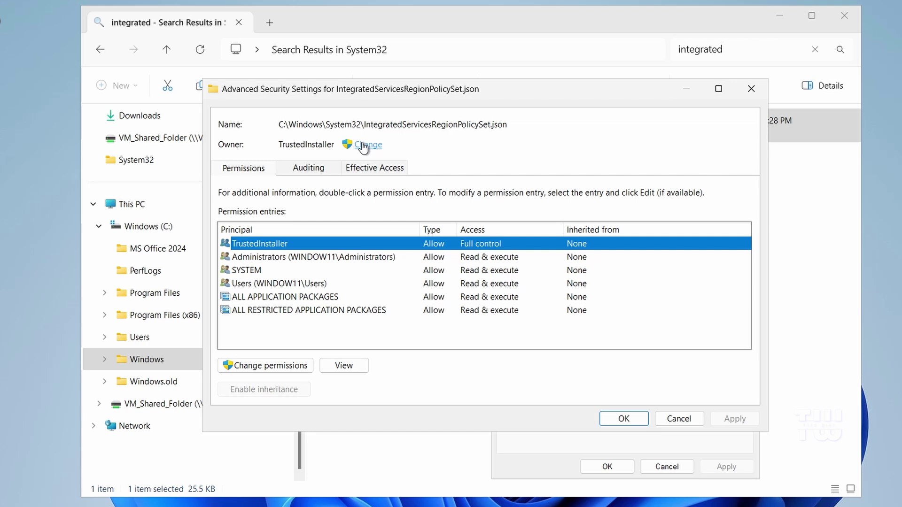
# Change the JSON file's owner from TrustedInstaller to Administrators (WINDOW11\Administrators).
pyautogui.click(363, 146)
pyautogui.write('adm')
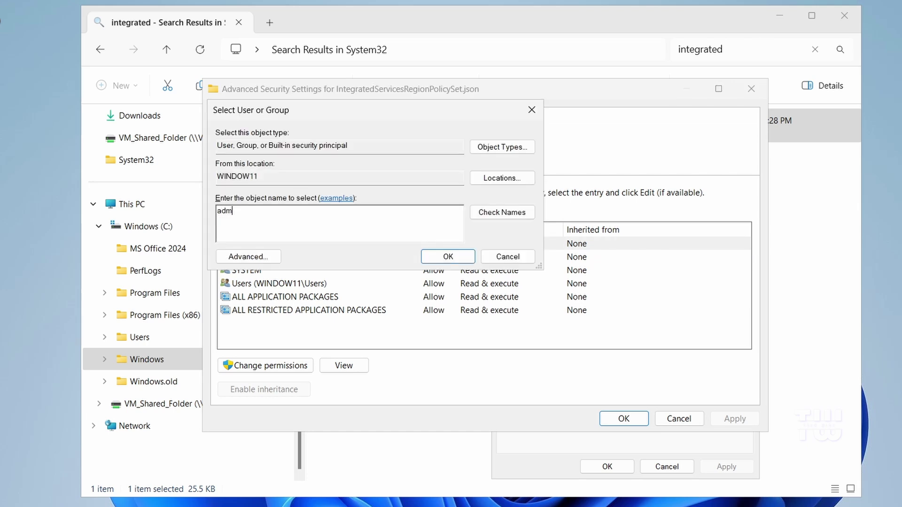
pyautogui.write('inistrators')
pyautogui.click(504, 214)
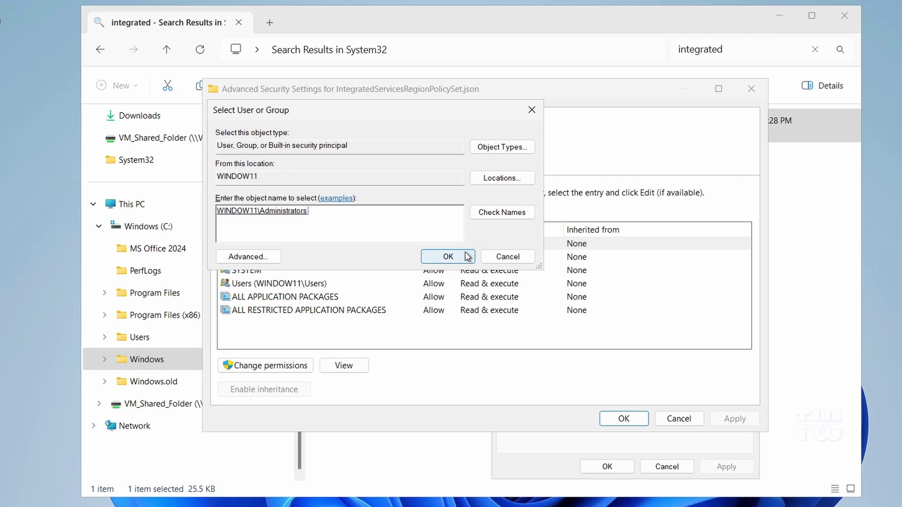
pyautogui.click(448, 257)
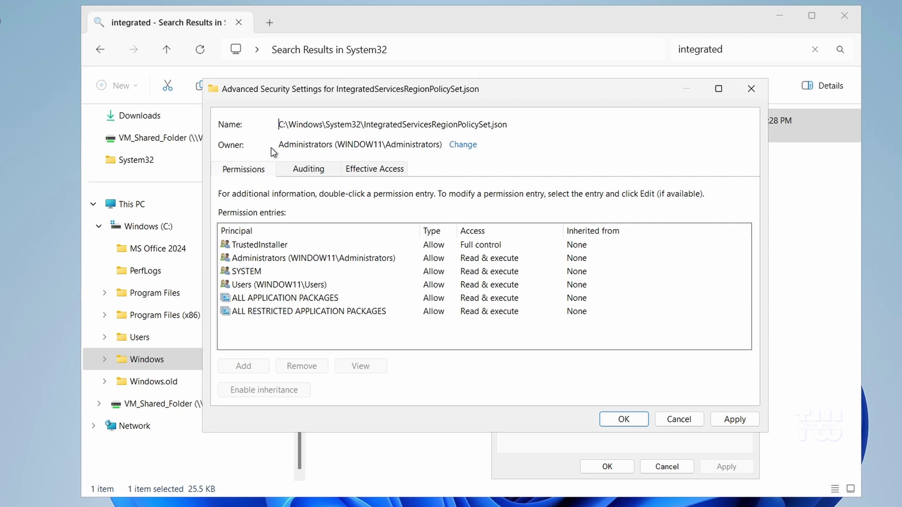
pyautogui.moveTo(278, 146); pyautogui.dragTo(443, 146)
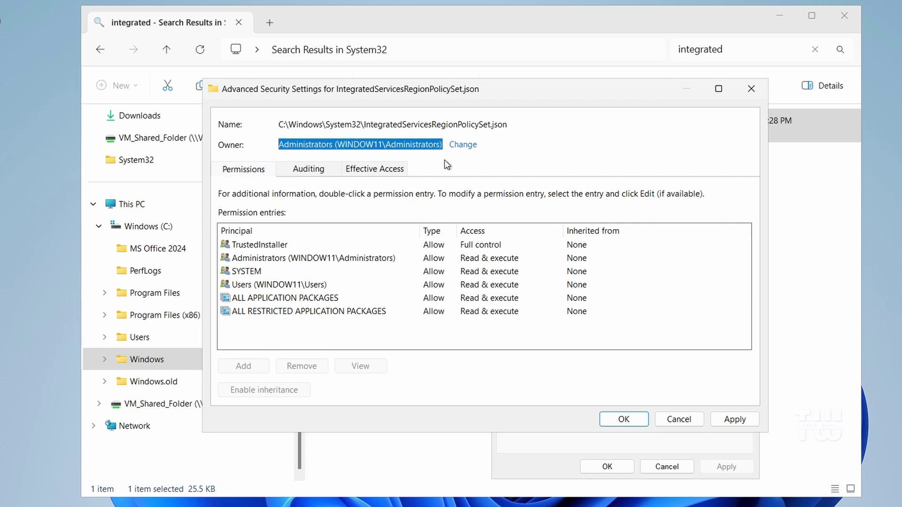
pyautogui.click(414, 144)
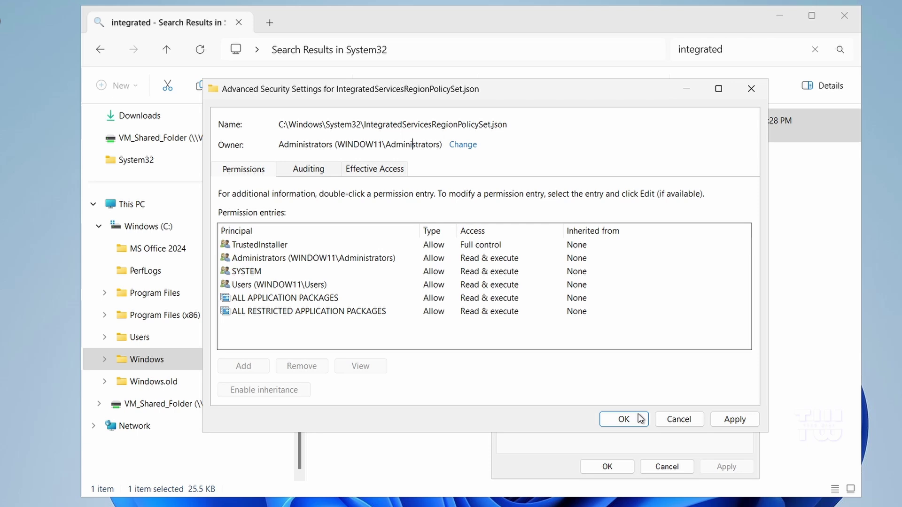
# Apply the ownership change and close the Advanced Security Settings.
pyautogui.click(744, 423)
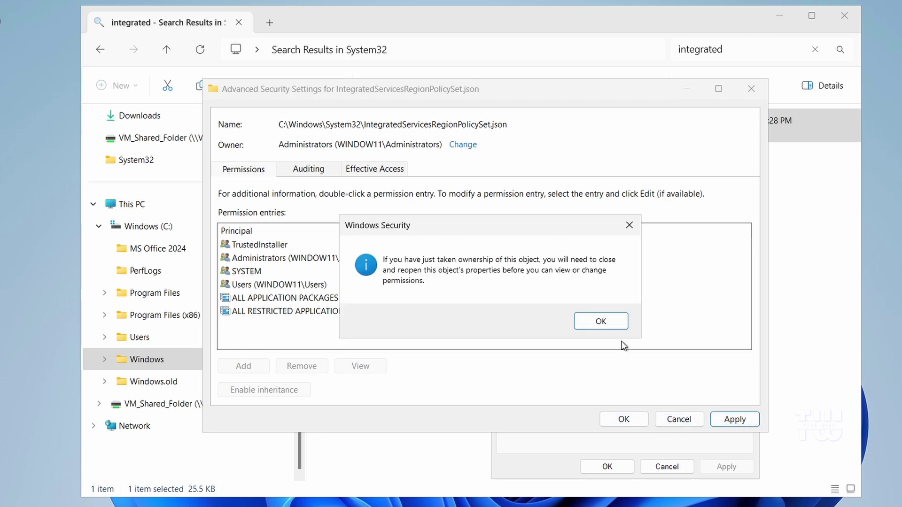
pyautogui.click(610, 324)
pyautogui.click(623, 420)
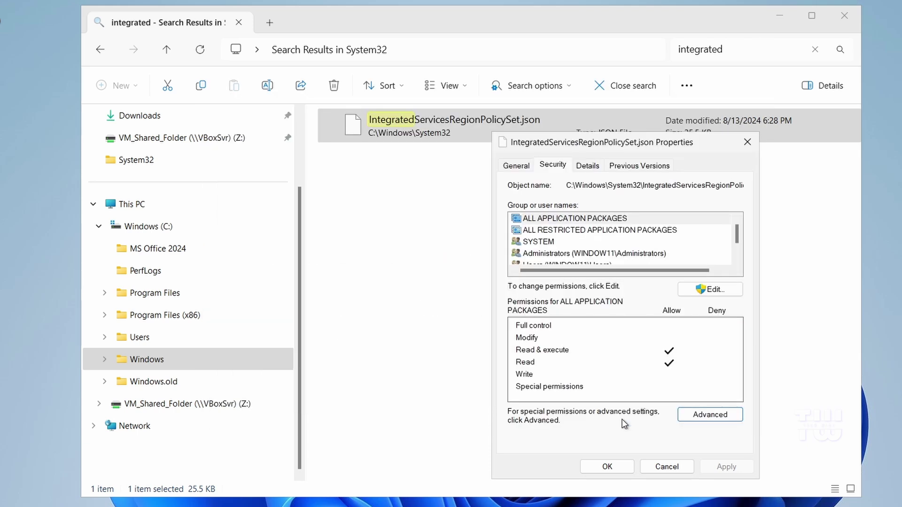
# Grant Administrators Full control of the JSON file, confirm the warning, and close Properties.
pyautogui.click(712, 290)
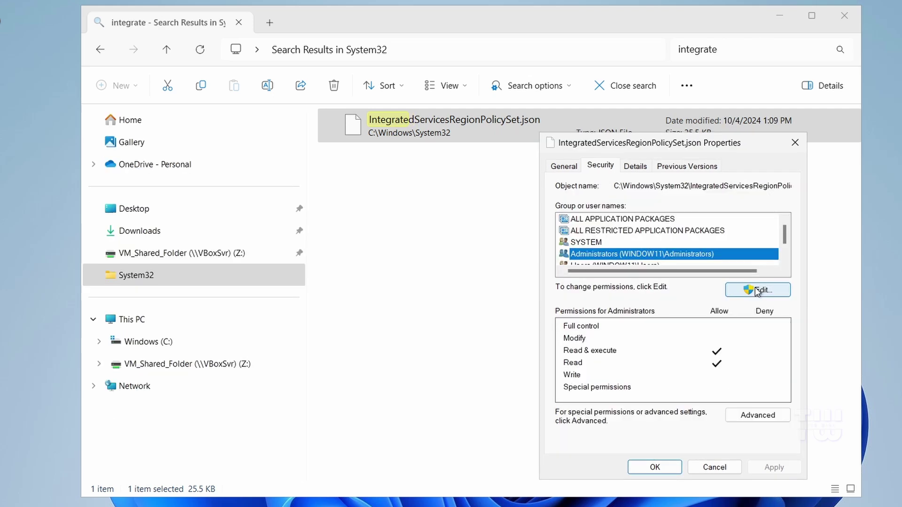
pyautogui.click(754, 290)
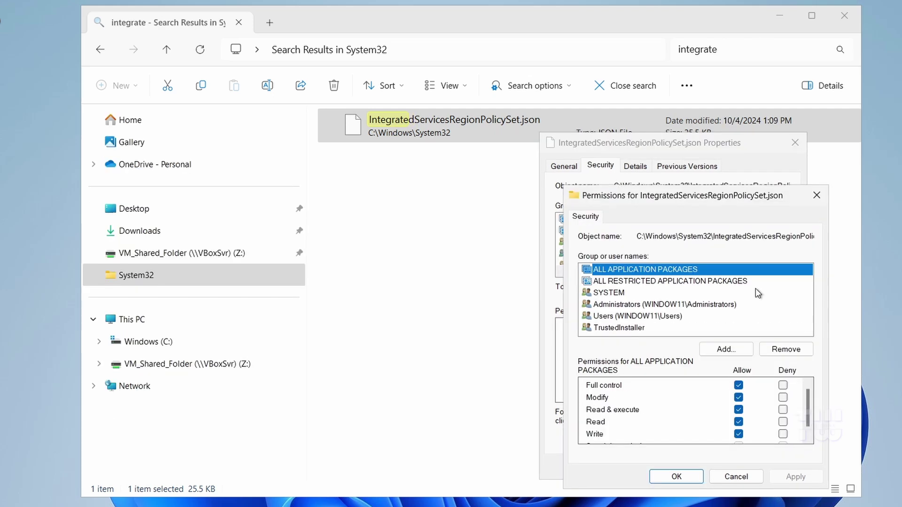
pyautogui.click(689, 304)
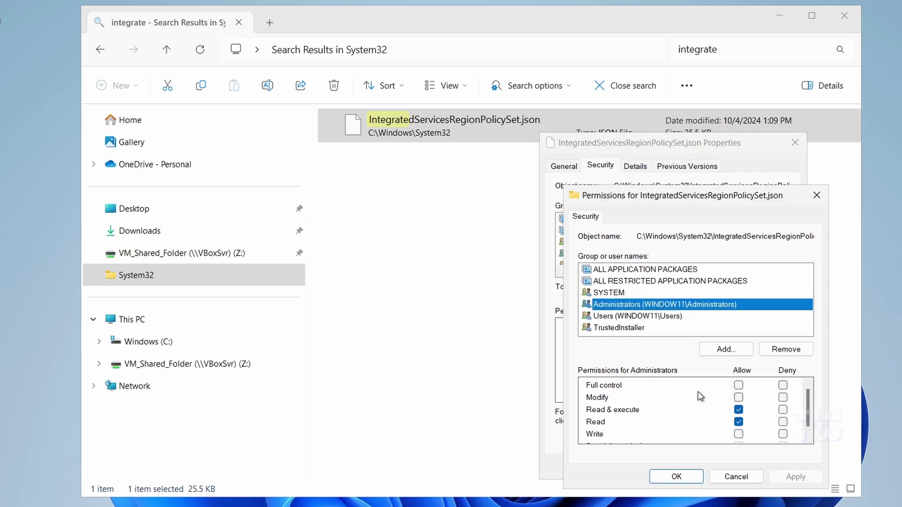
pyautogui.click(739, 385)
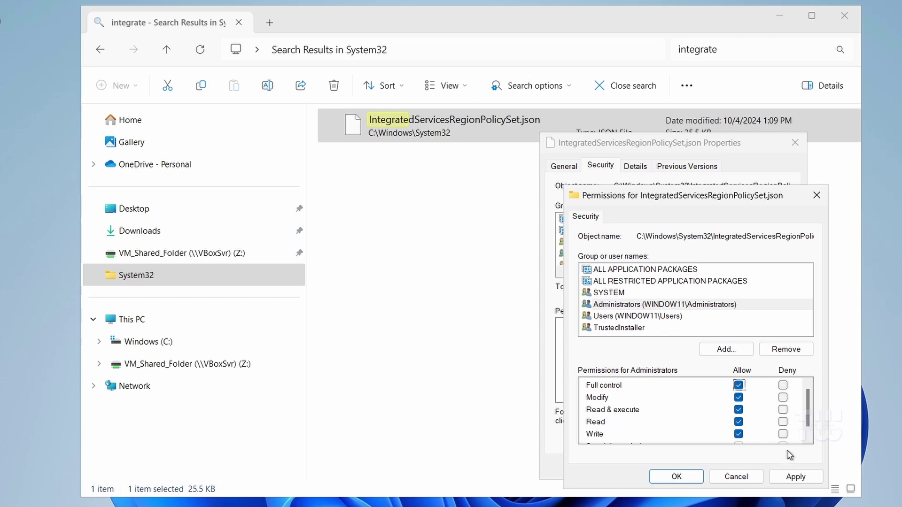
pyautogui.click(798, 477)
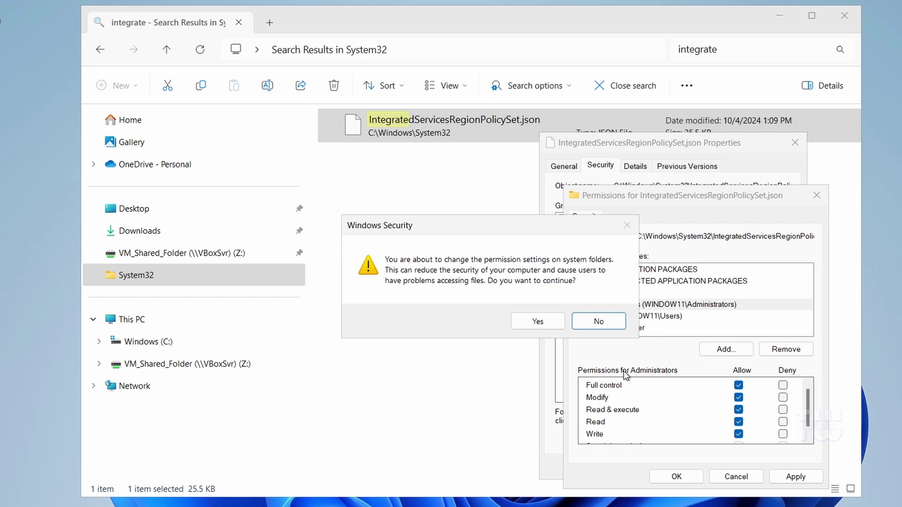
pyautogui.click(569, 322)
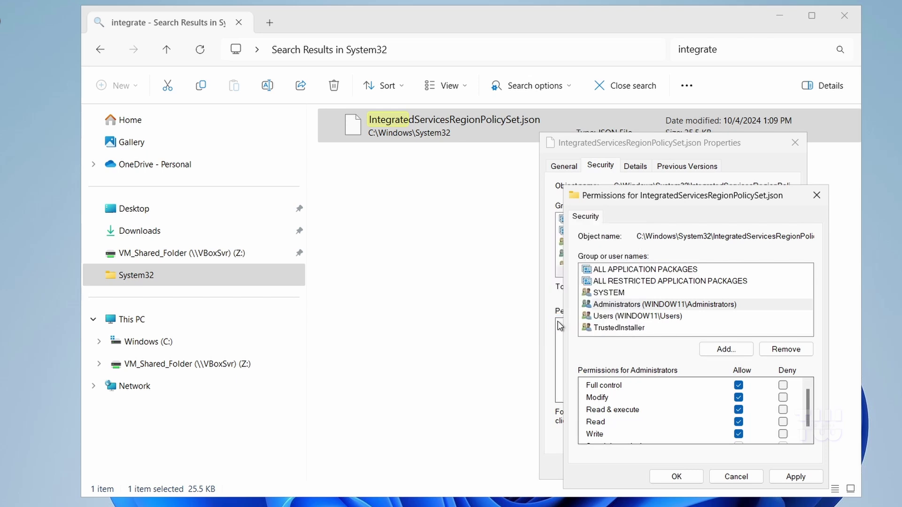
pyautogui.click(676, 477)
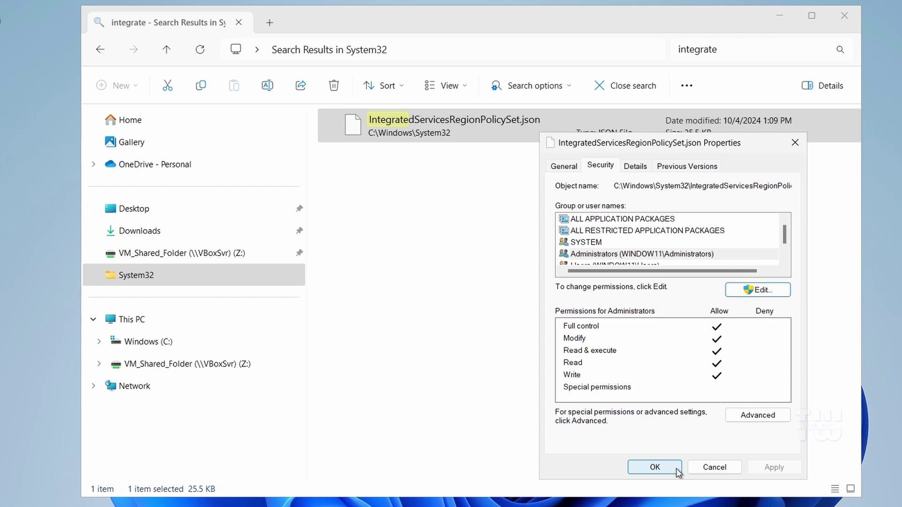
pyautogui.click(654, 467)
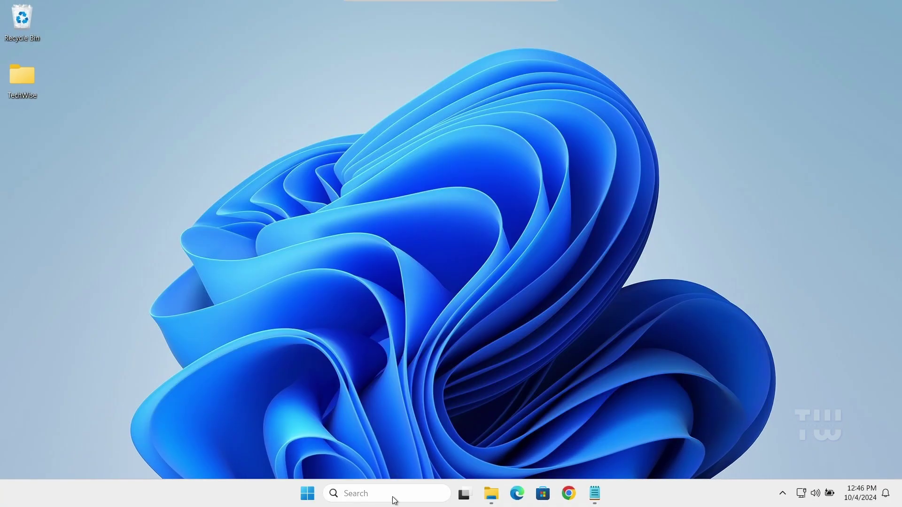
# Launch Registry Editor by searching for regedit.
pyautogui.click(393, 497)
pyautogui.write('regedit')
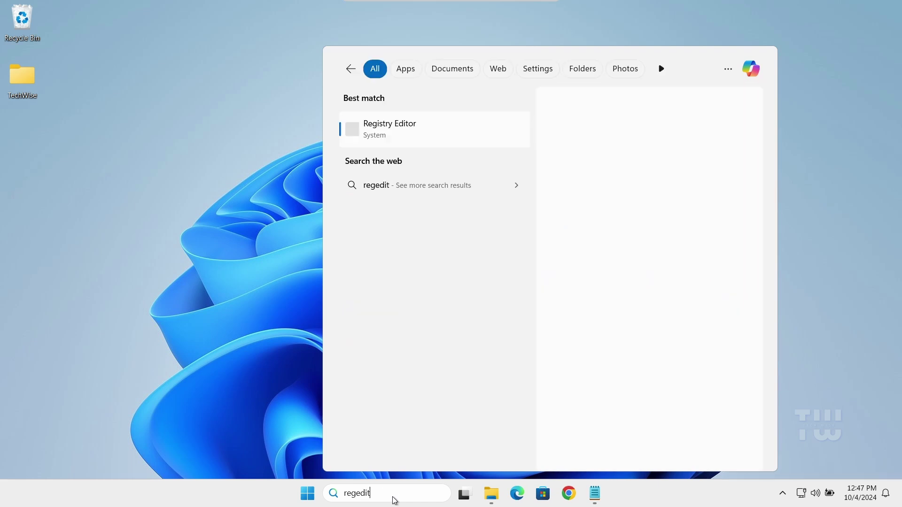
pyautogui.press('Return')
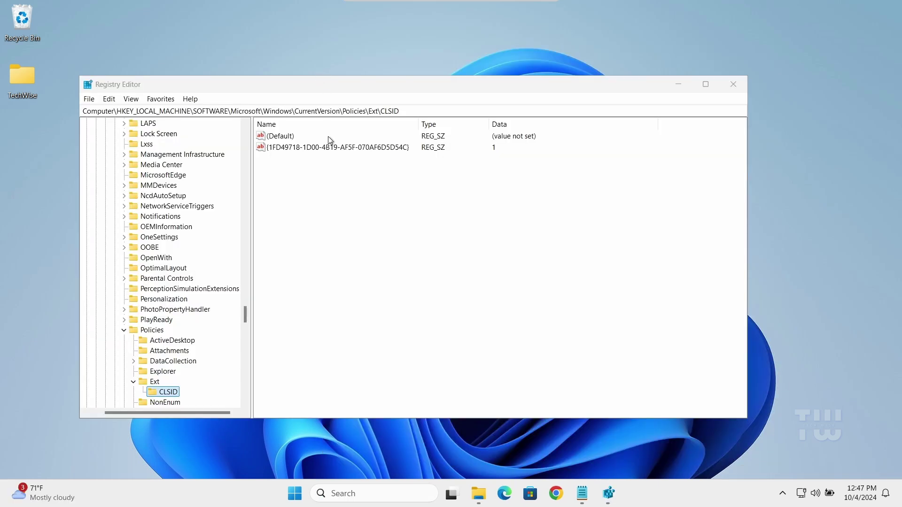
# Go to HKEY_USERS\.DEFAULT\Control Panel\International\Geo, check Name US, then minimize both windows.
pyautogui.click(584, 493)
pyautogui.moveTo(403, 175); pyautogui.dragTo(643, 180)
pyautogui.hotkey('ctrl', 'c')
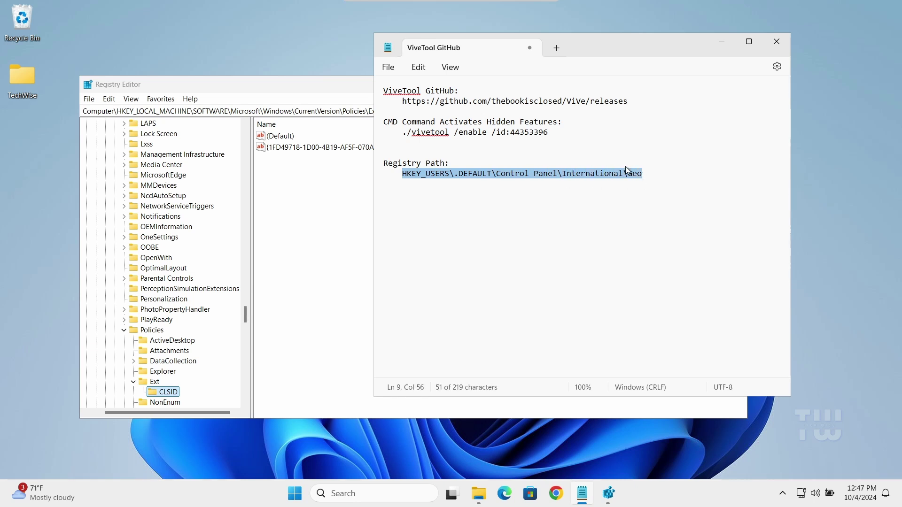
pyautogui.click(334, 92)
pyautogui.click(96, 111)
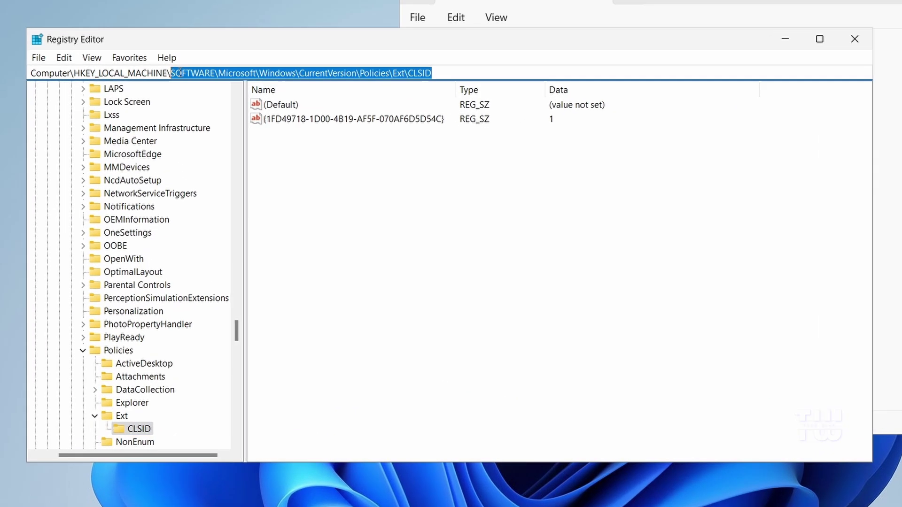
pyautogui.hotkey('ctrl', 'v')
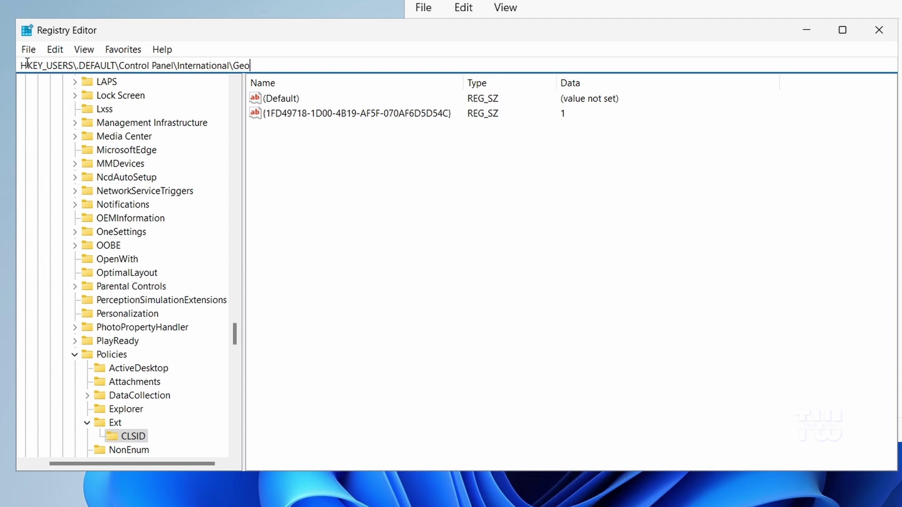
pyautogui.press('Return')
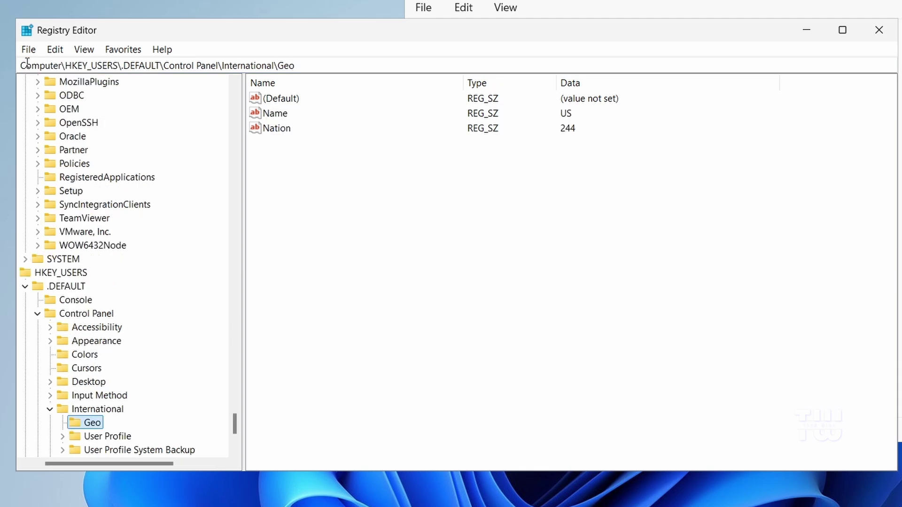
pyautogui.click(281, 113)
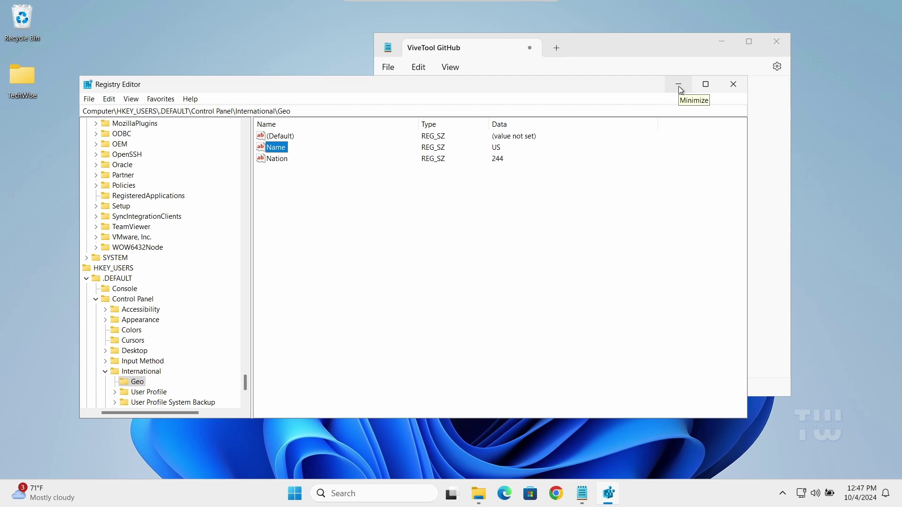
pyautogui.click(679, 87)
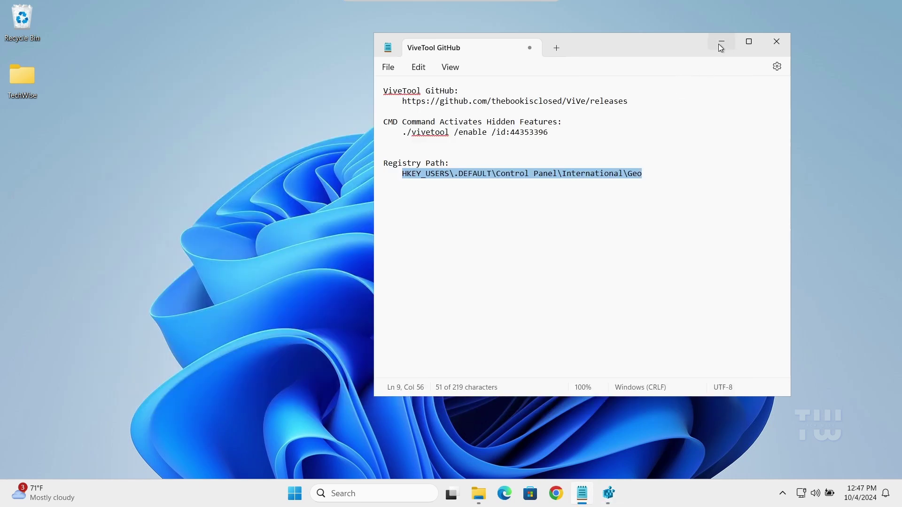
pyautogui.click(720, 44)
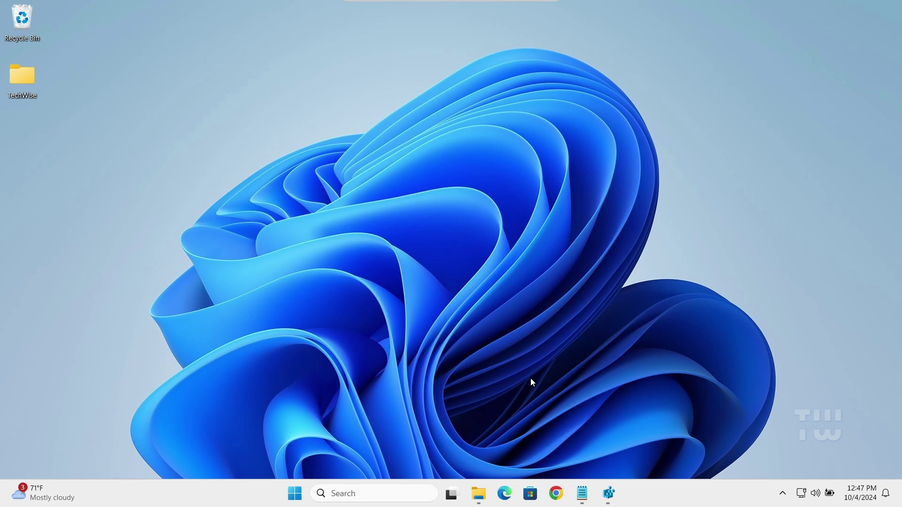
# Search 'notepad' and launch Notepad as administrator, approving the UAC prompt.
pyautogui.click(377, 491)
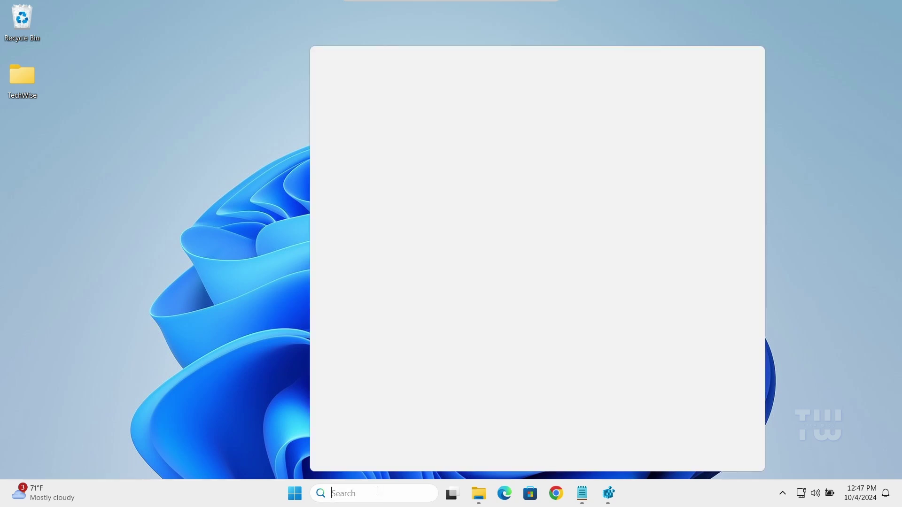
pyautogui.write('notepad')
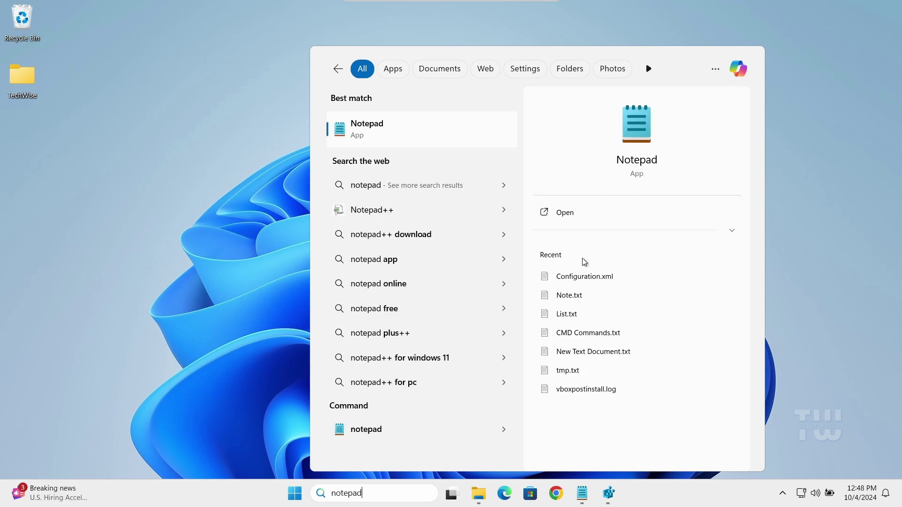
pyautogui.rightClick(413, 131)
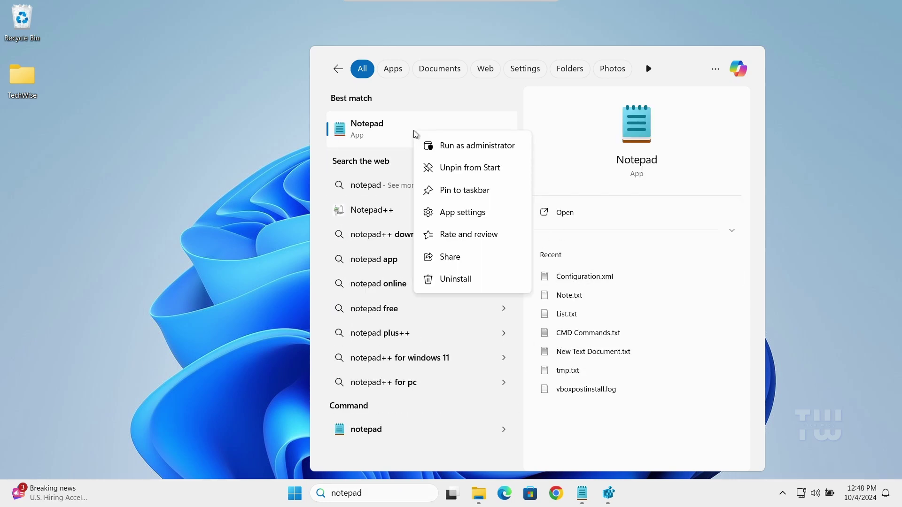
pyautogui.click(459, 146)
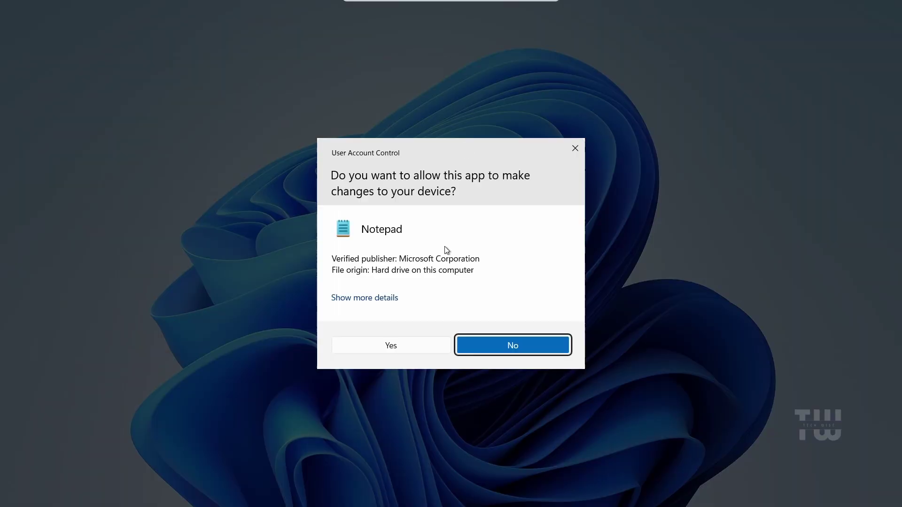
pyautogui.click(416, 346)
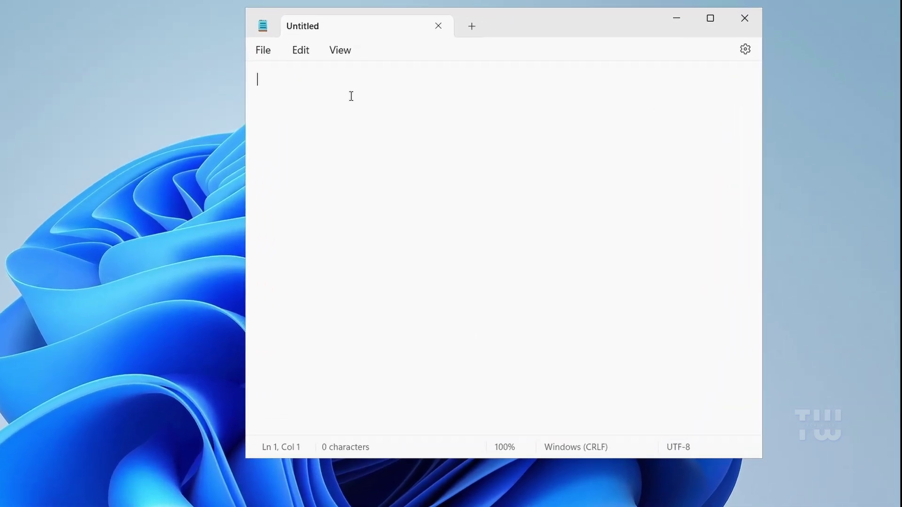
# In Notepad's Open dialog, browse to C:\Windows\System32.
pyautogui.click(269, 53)
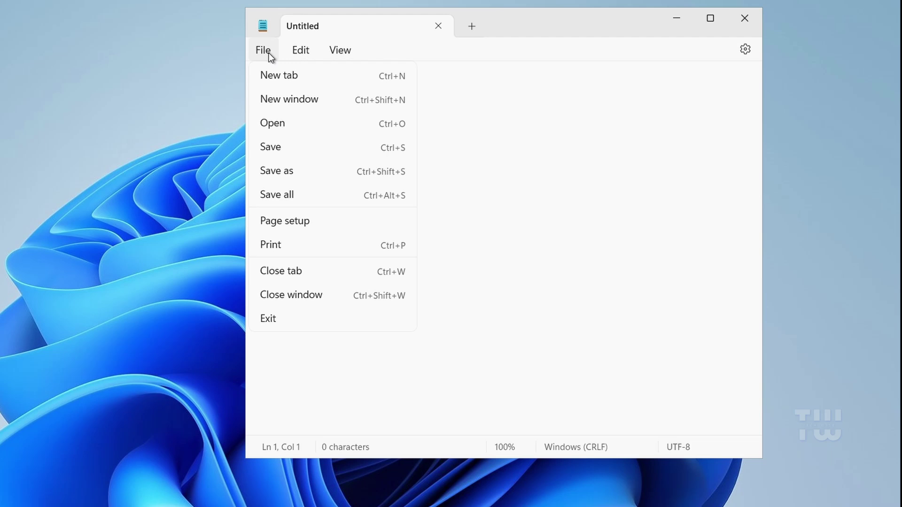
pyautogui.click(286, 120)
pyautogui.click(306, 317)
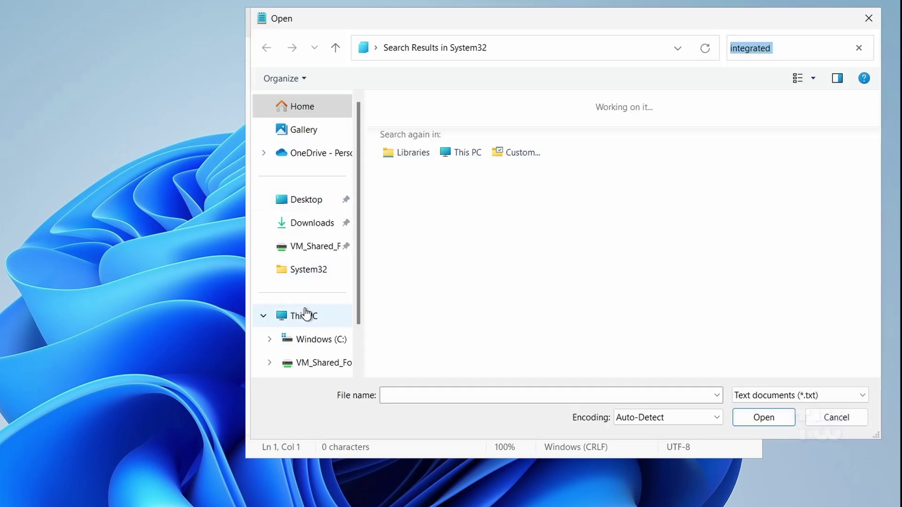
pyautogui.click(307, 339)
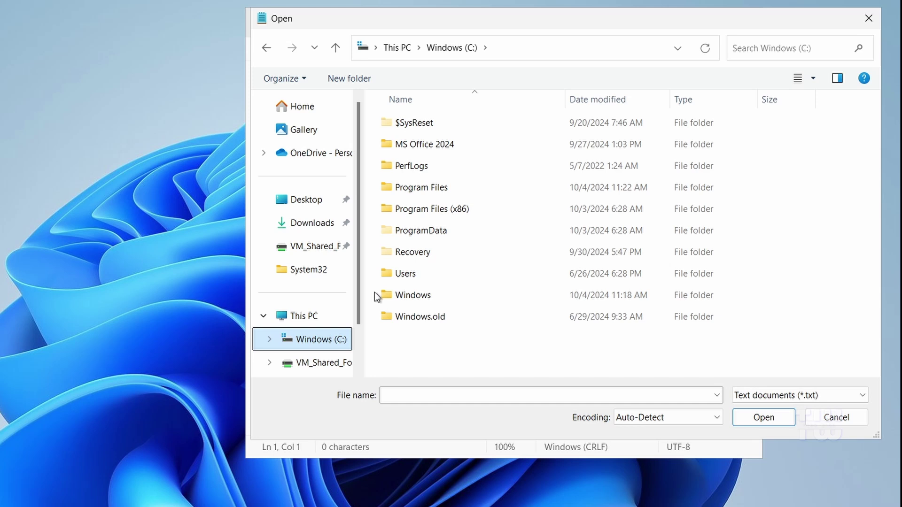
pyautogui.doubleClick(398, 294)
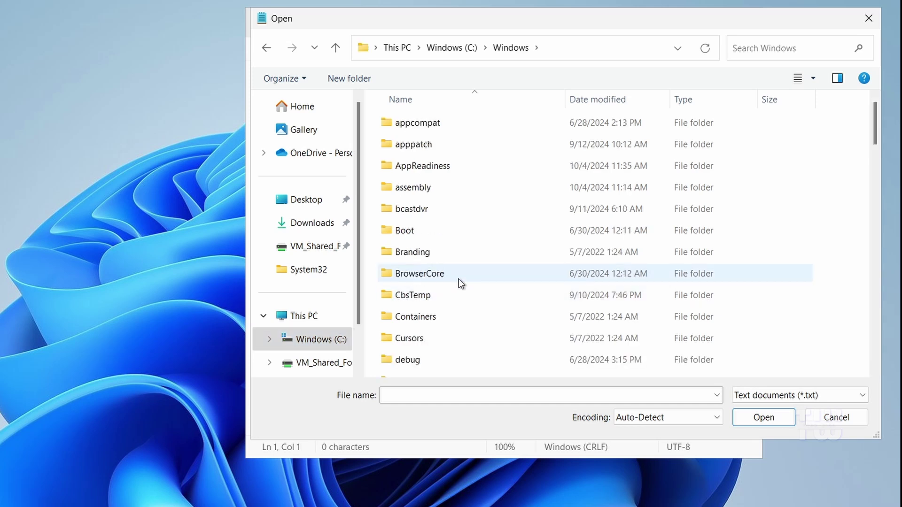
pyautogui.scroll(-4, 459, 279)
pyautogui.scroll(-15, 458, 278)
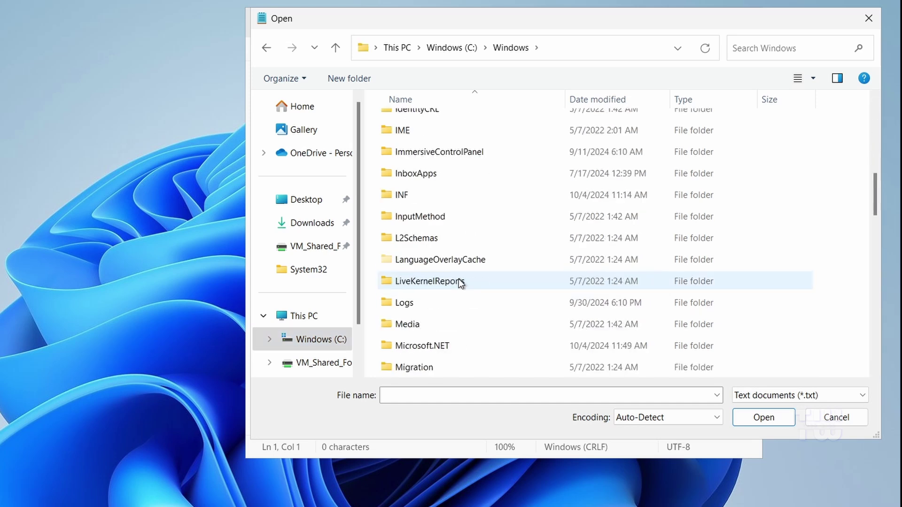
pyautogui.doubleClick(439, 268)
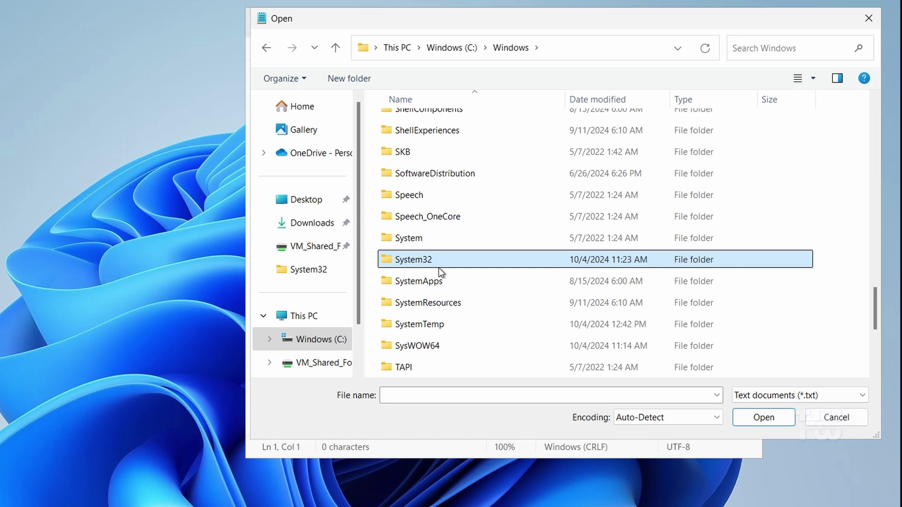
# Show All files (*.*), search 'integrate' and select IntegratedServicesRegionPolicySet.json.
pyautogui.click(844, 396)
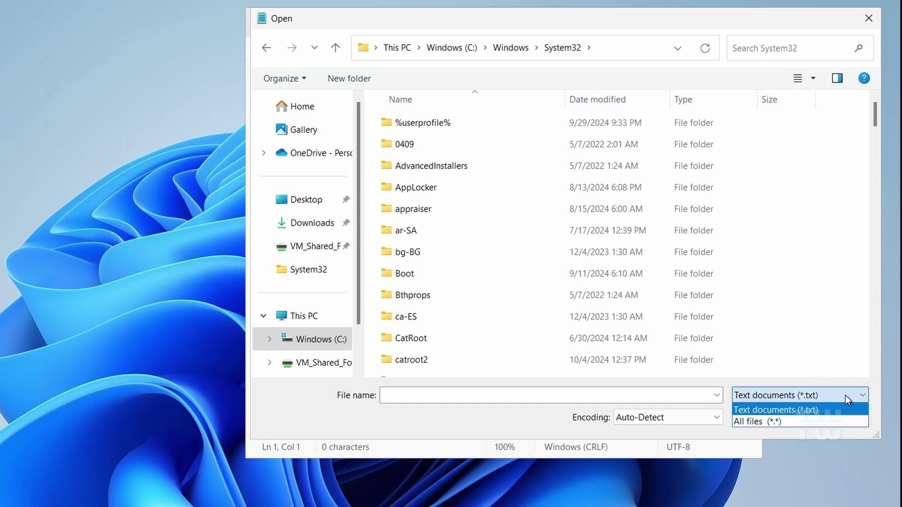
pyautogui.click(836, 419)
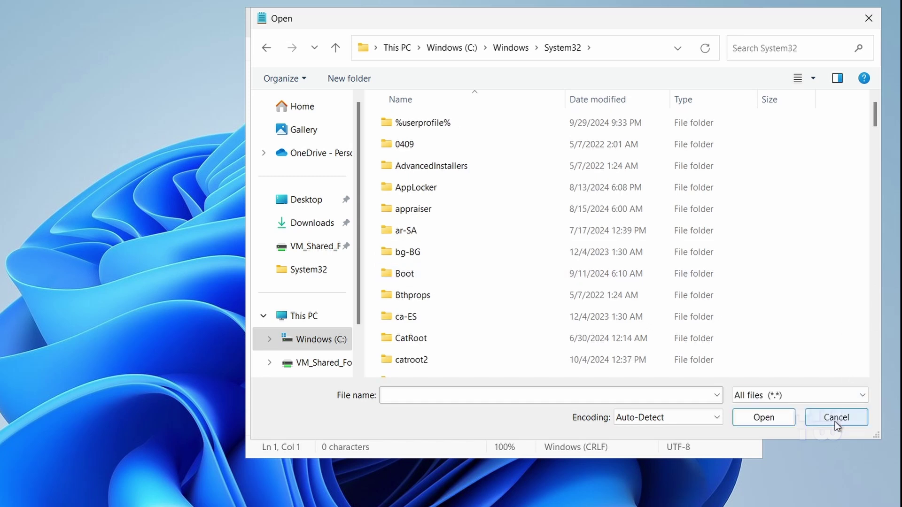
pyautogui.click(777, 49)
pyautogui.write('in')
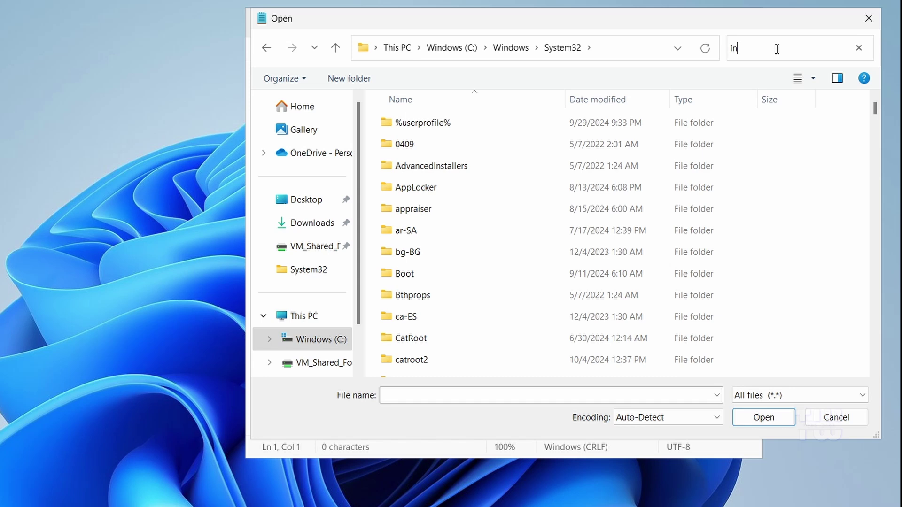
pyautogui.write('teg')
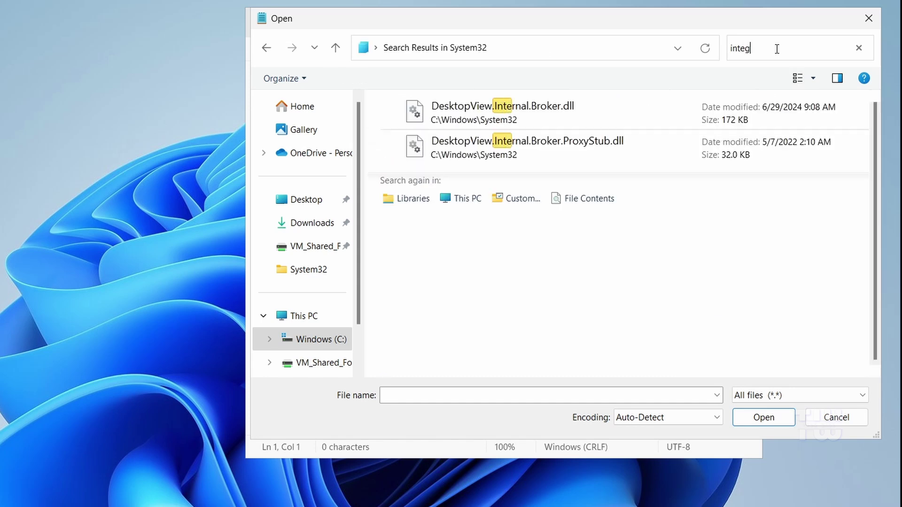
pyautogui.write('rate')
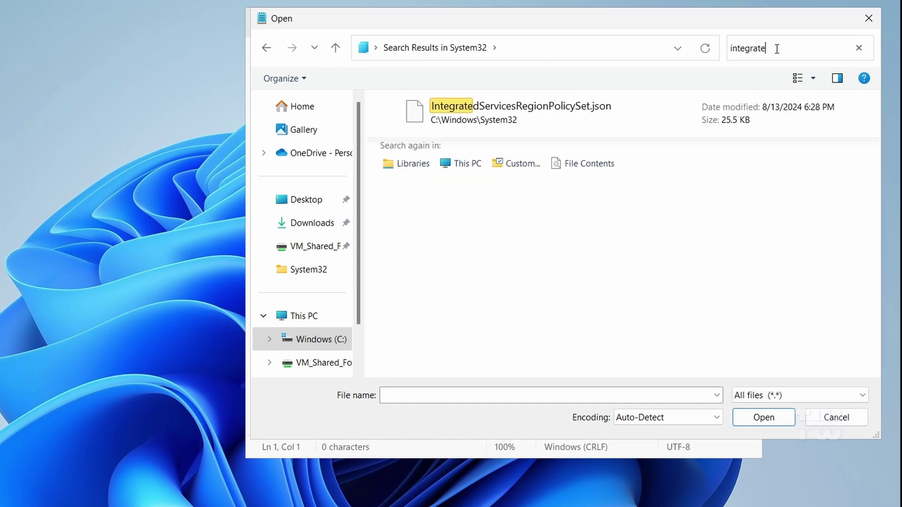
pyautogui.click(568, 122)
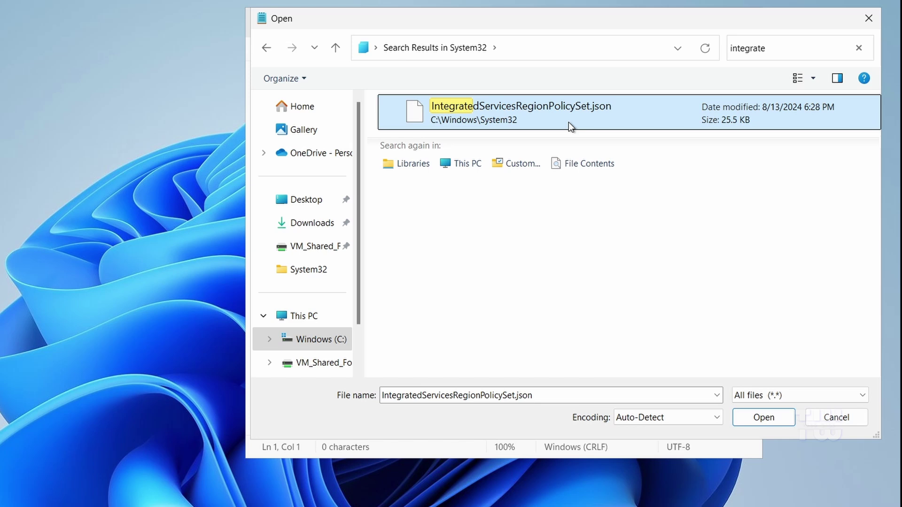
# Open the JSON and change the Edge-uninstallable policy's defaultState from disabled to enabled.
pyautogui.click(758, 418)
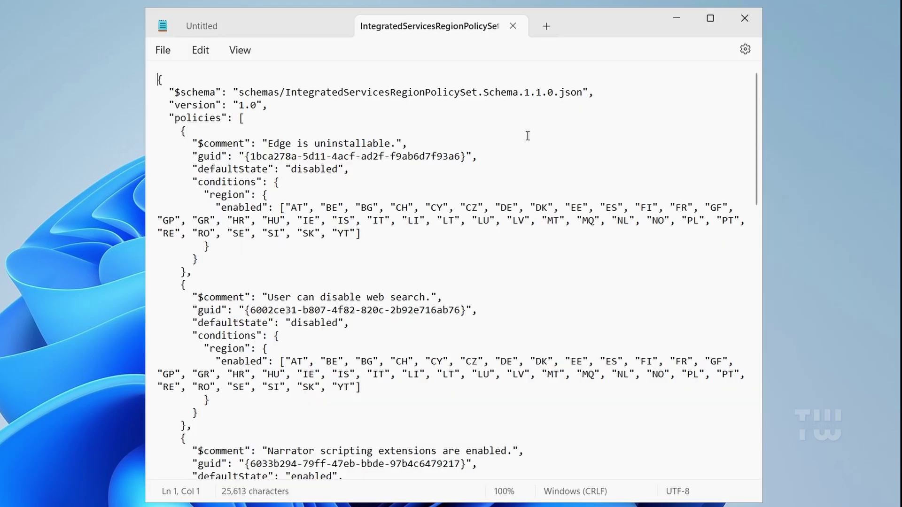
pyautogui.moveTo(267, 144); pyautogui.dragTo(394, 150)
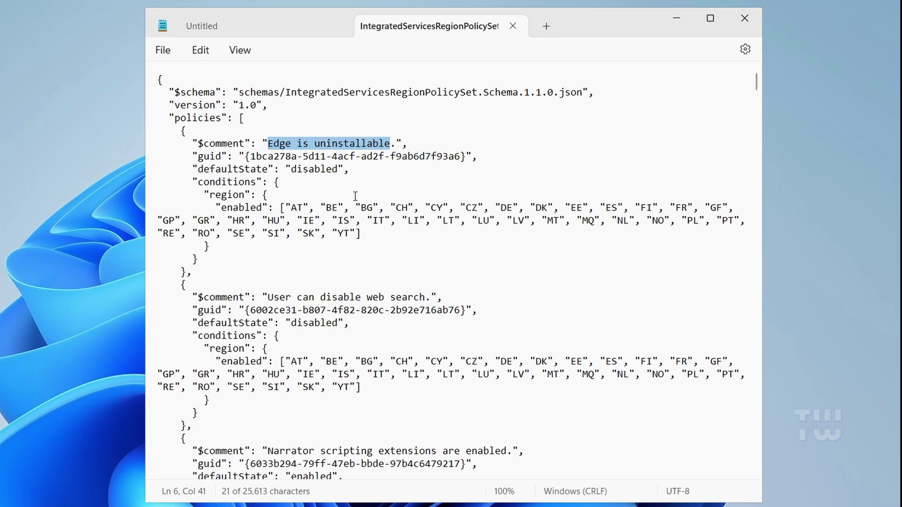
pyautogui.moveTo(198, 170); pyautogui.dragTo(262, 170)
pyautogui.doubleClick(301, 170)
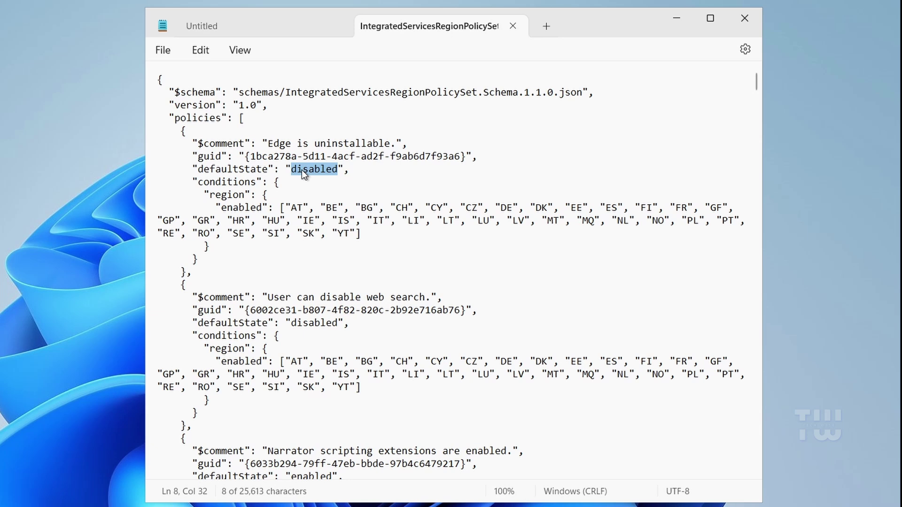
pyautogui.write('enabled')
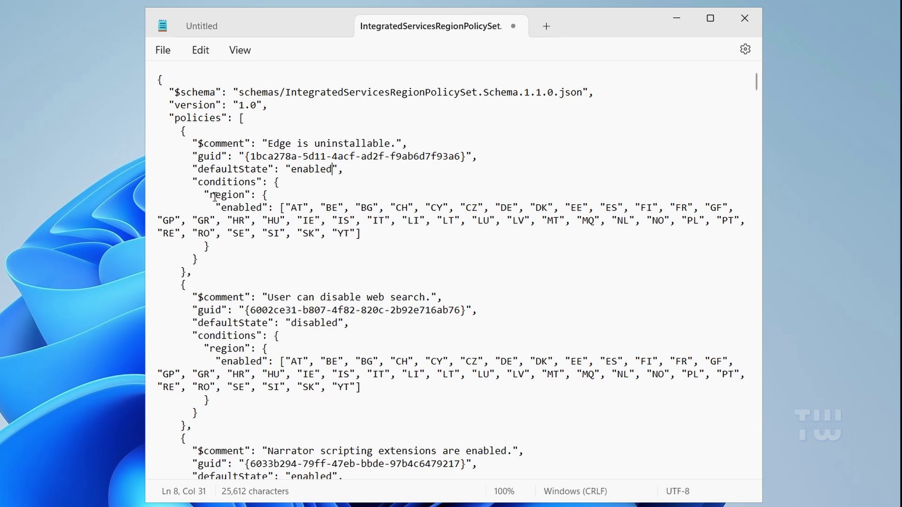
# Insert "US", at the start of the policy's enabled region list and save via File.
pyautogui.moveTo(210, 195); pyautogui.dragTo(320, 245)
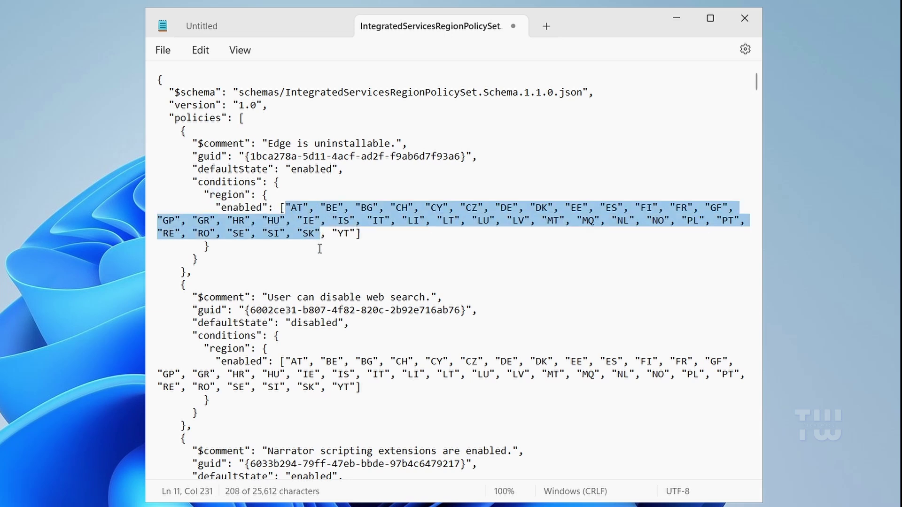
pyautogui.press('Left')
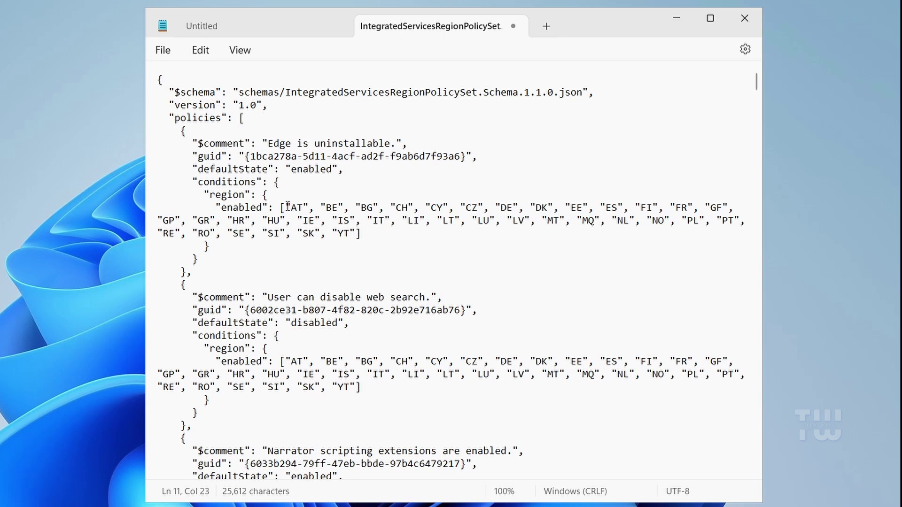
pyautogui.write('"US')
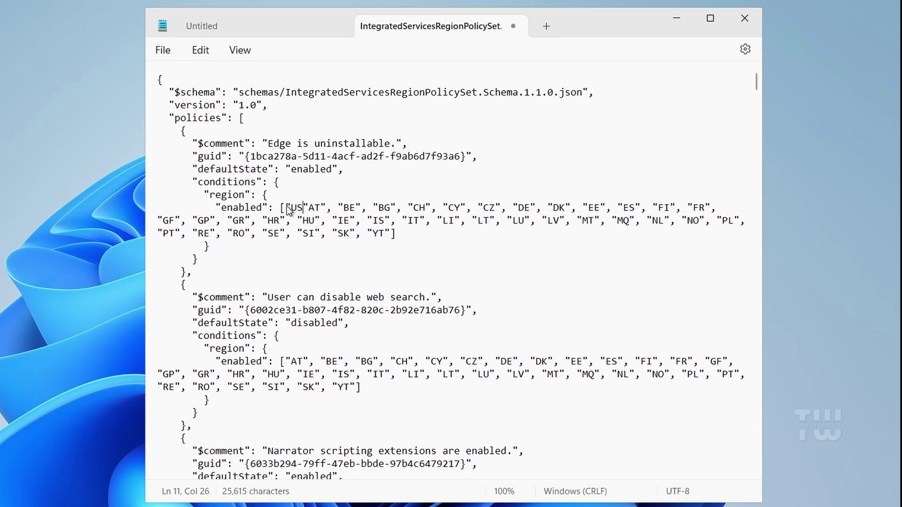
pyautogui.write('",')
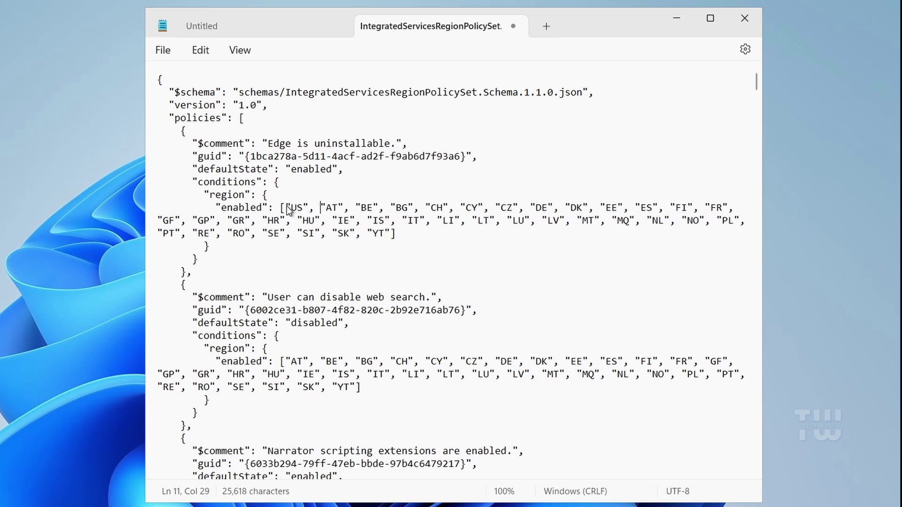
pyautogui.click(163, 50)
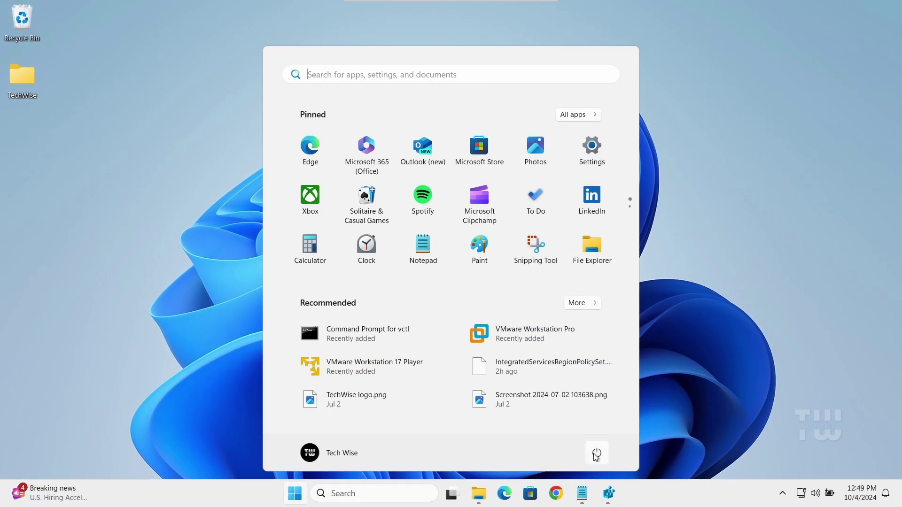
# Restart the computer, then open Microsoft Edge to a new tab and close it again.
pyautogui.click(596, 455)
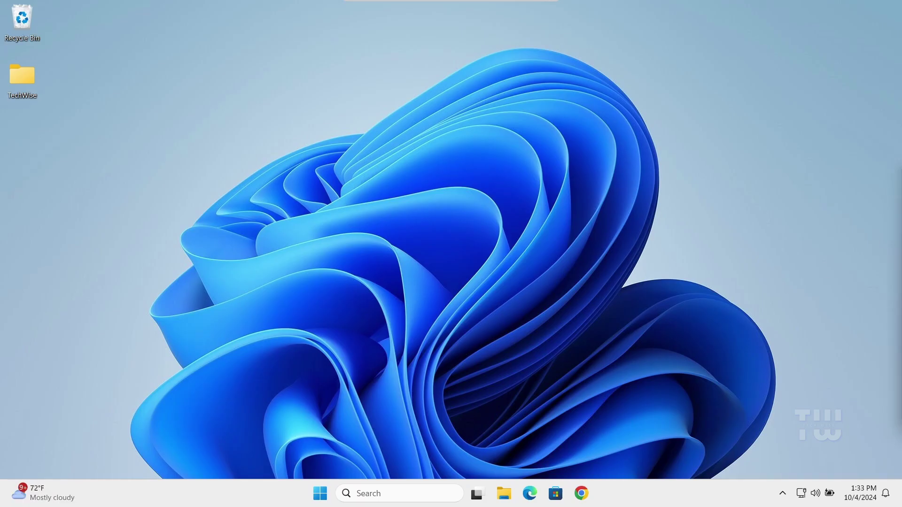
pyautogui.click(534, 492)
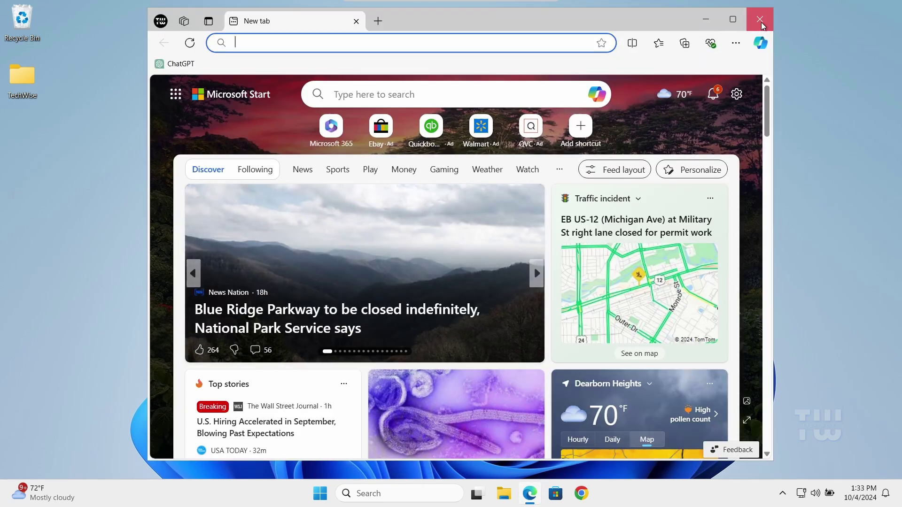
pyautogui.click(760, 19)
# Open Settings to Apps > Installed apps and scroll down to Microsoft Edge.
pyautogui.rightClick(322, 495)
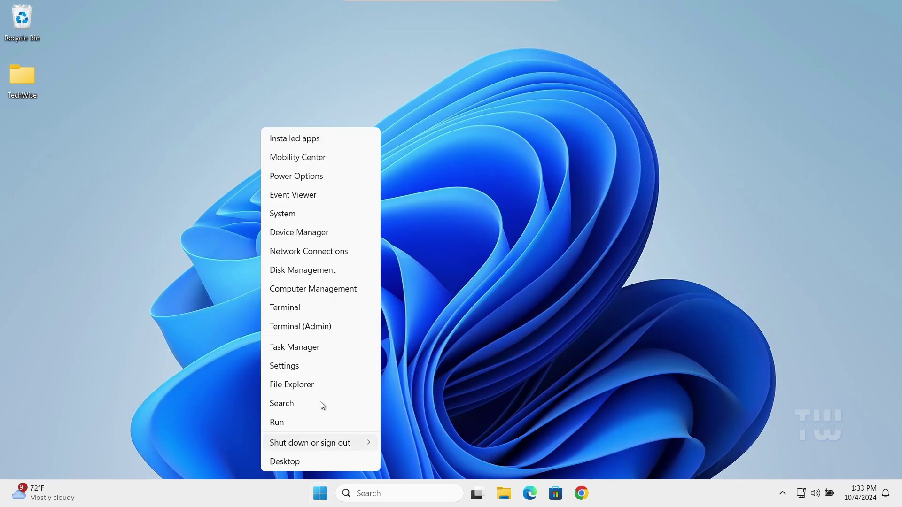
pyautogui.click(327, 366)
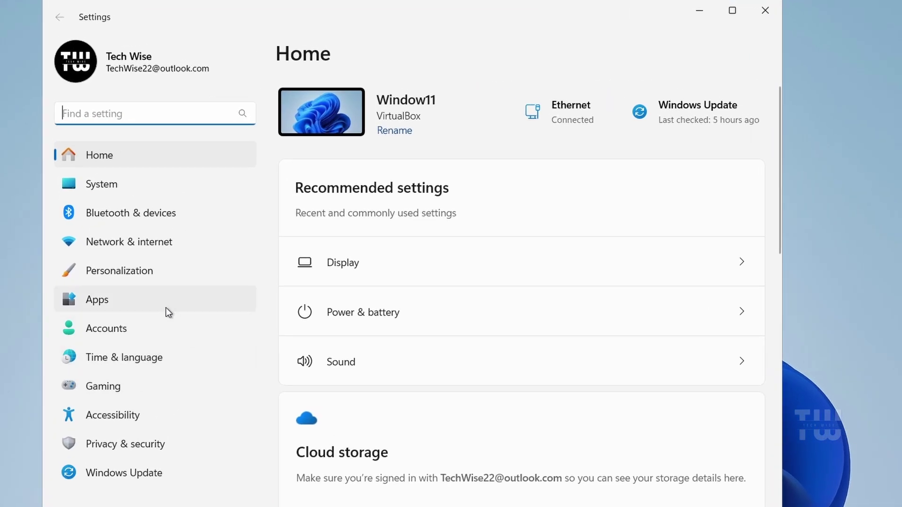
pyautogui.click(218, 251)
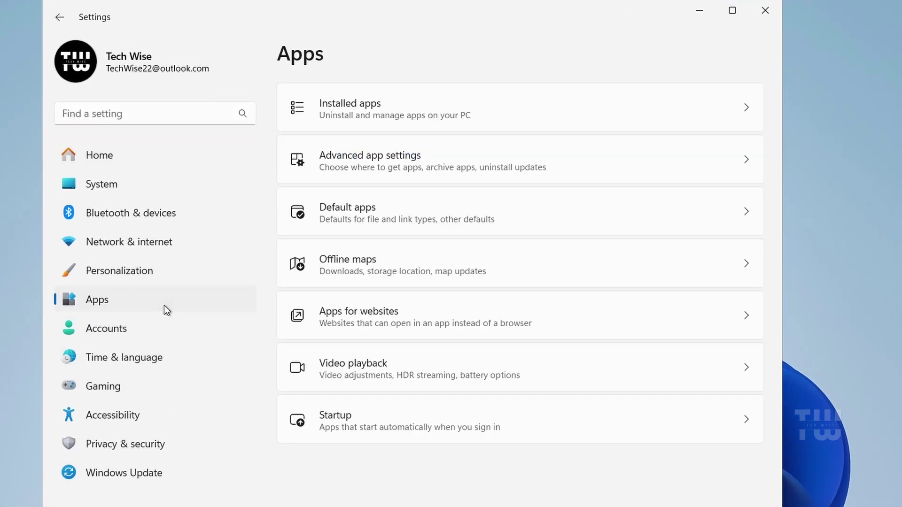
pyautogui.click(462, 110)
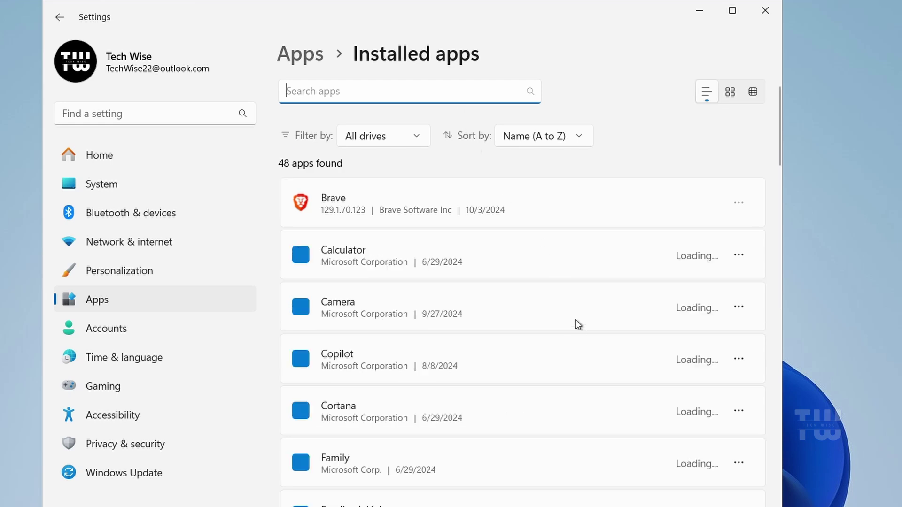
pyautogui.scroll(-1, 575, 325)
pyautogui.scroll(-10, 576, 325)
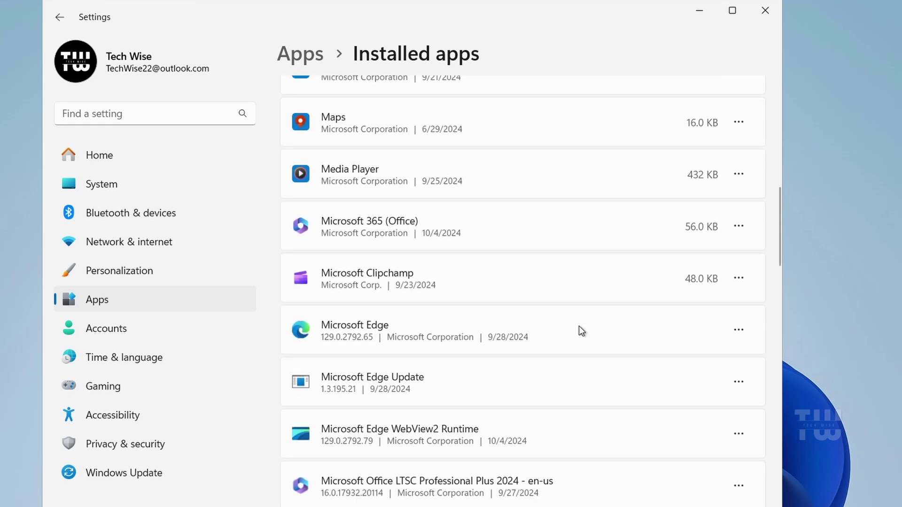
# Uninstall Microsoft Edge from its '...' menu, approving the UAC prompt.
pyautogui.click(740, 330)
pyautogui.click(622, 379)
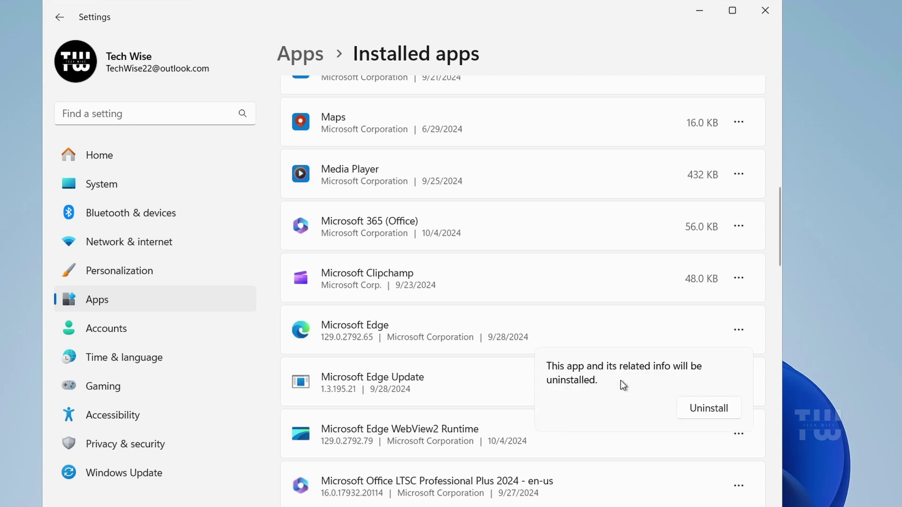
pyautogui.click(698, 411)
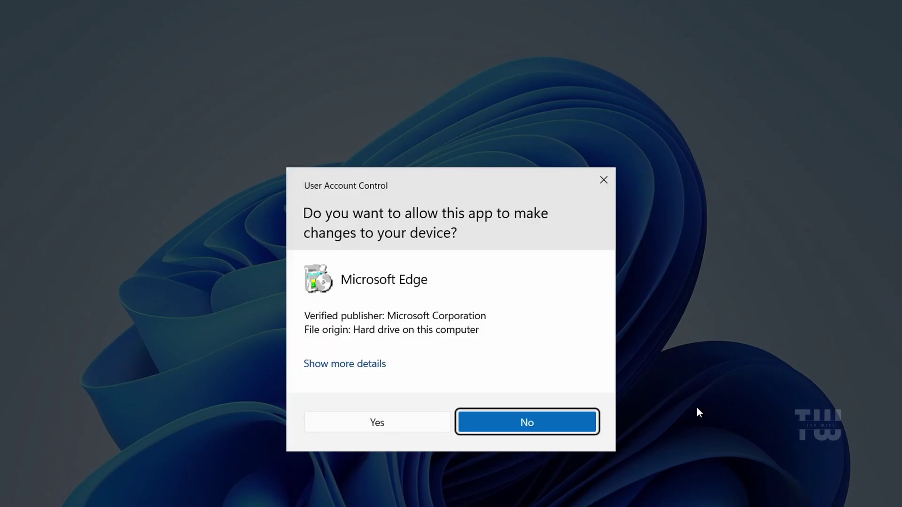
pyautogui.click(396, 418)
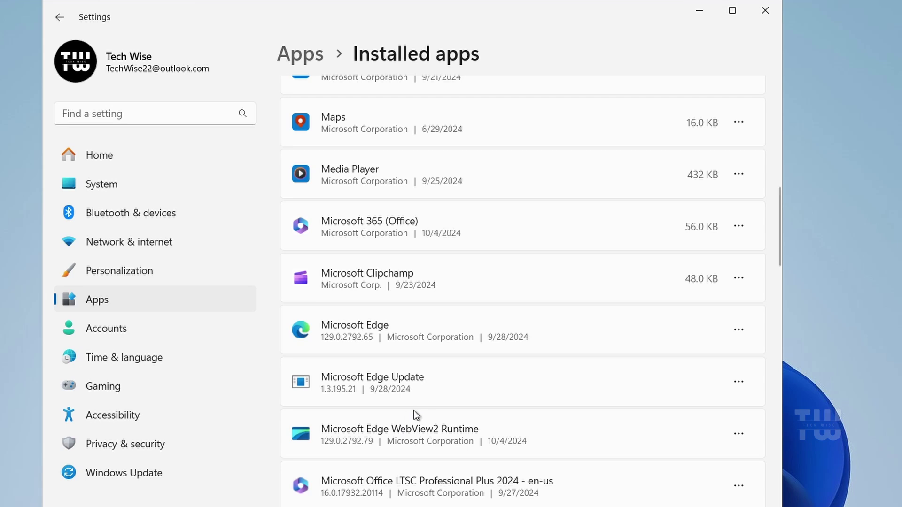
# Repeat the Microsoft Edge uninstall and approve the UAC prompt again.
pyautogui.click(739, 329)
pyautogui.click(628, 379)
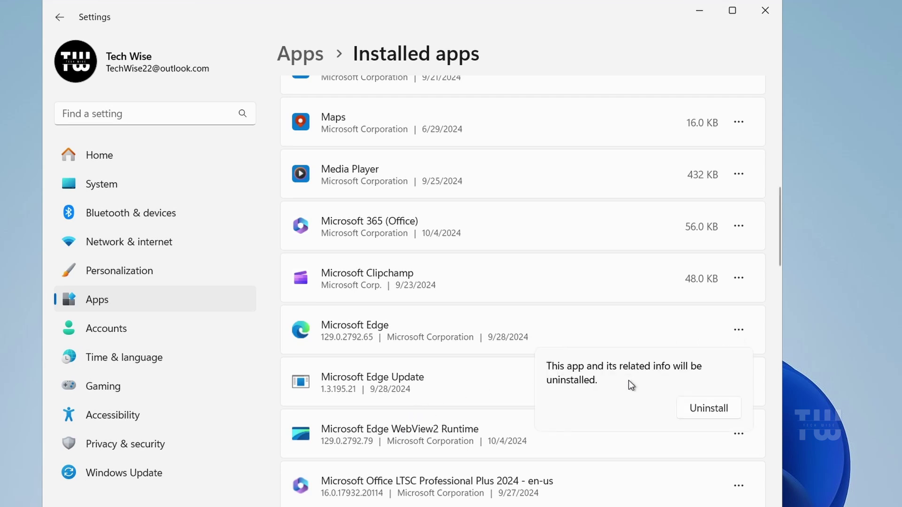
pyautogui.click(701, 413)
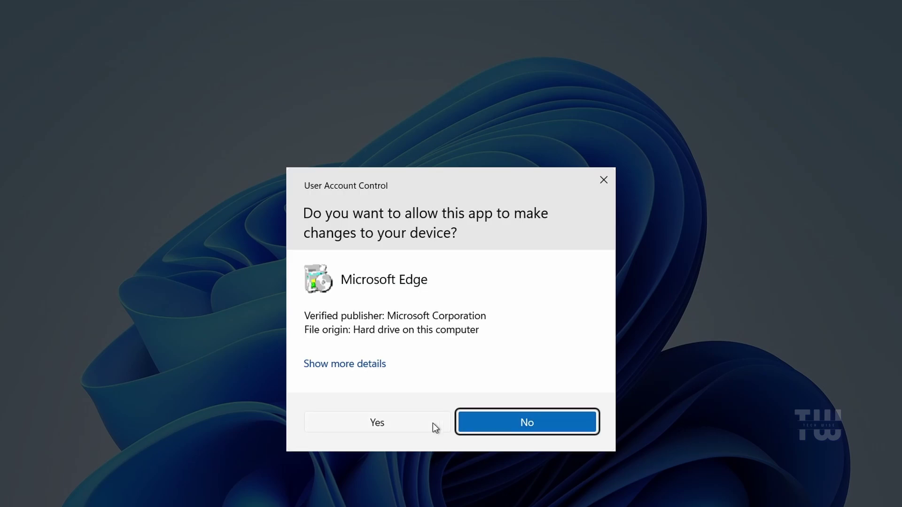
pyautogui.click(433, 423)
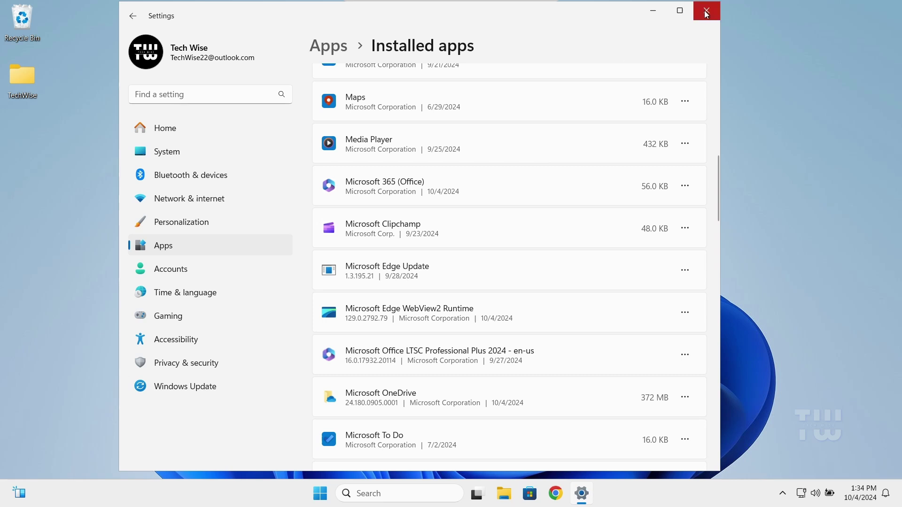
# Close the Settings window to return to the desktop.
pyautogui.click(706, 11)
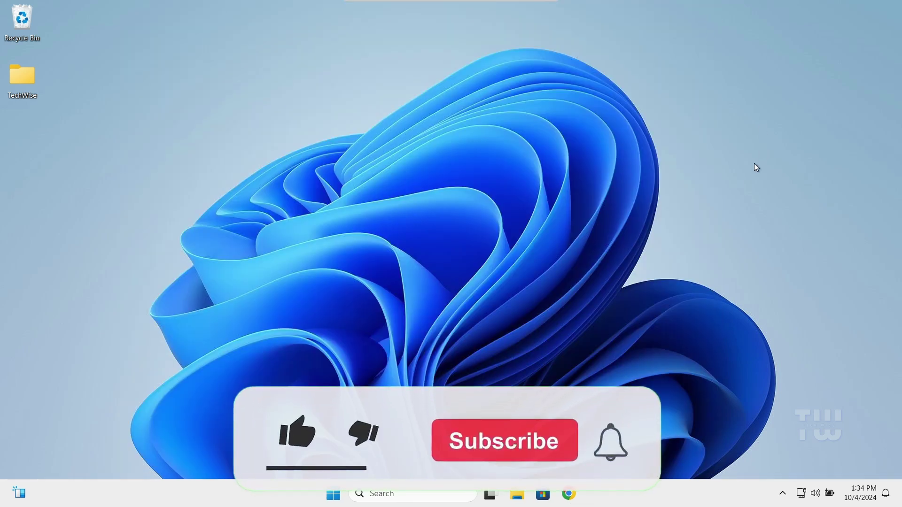